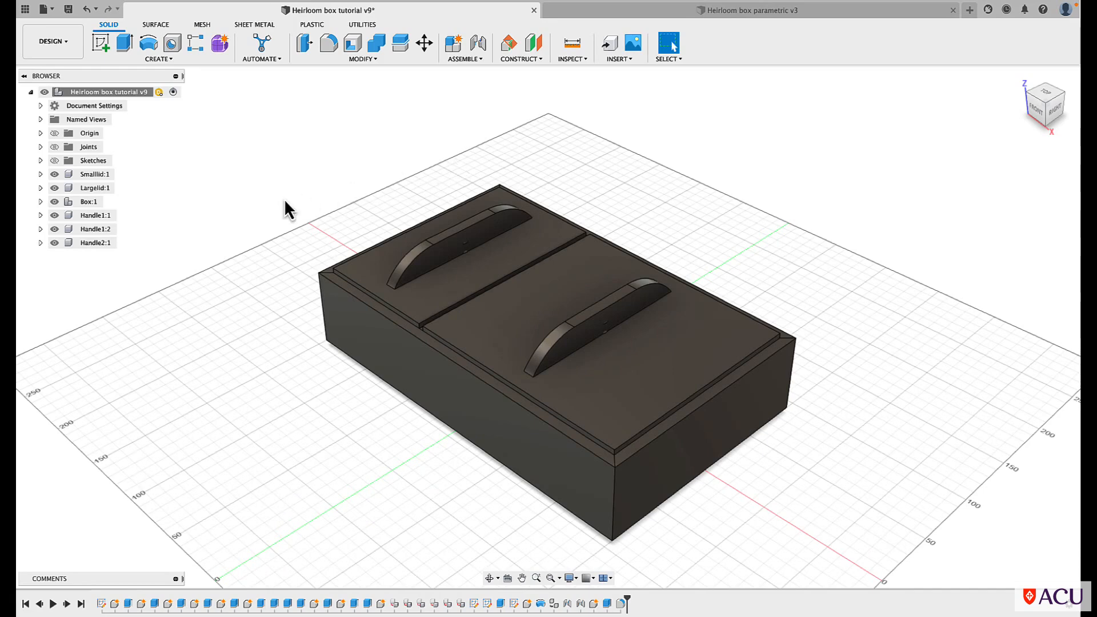
- Hide both Handle1 components and create a new drawing from the design with visible-only contents, ISO standard, mm units and A4 sheet
{"action": "left_click", "coordinate": [54, 216]}
{"action": "left_click", "coordinate": [54, 229]}
{"action": "left_click", "coordinate": [48, 41]}
{"action": "mouse_move", "coordinate": [43, 189]}
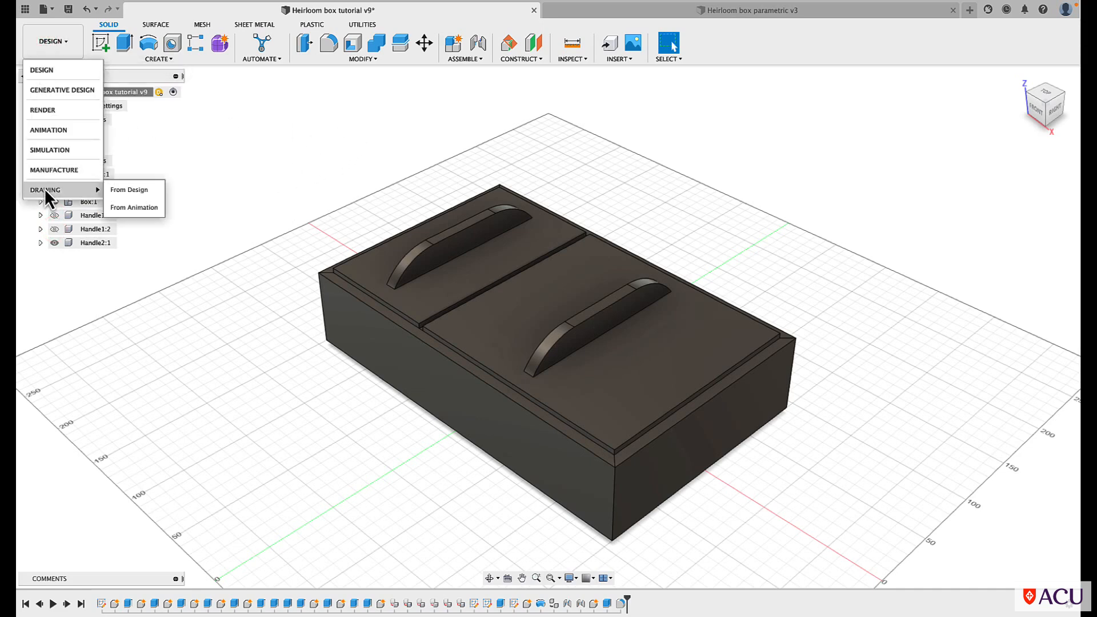
{"action": "left_click", "coordinate": [126, 190]}
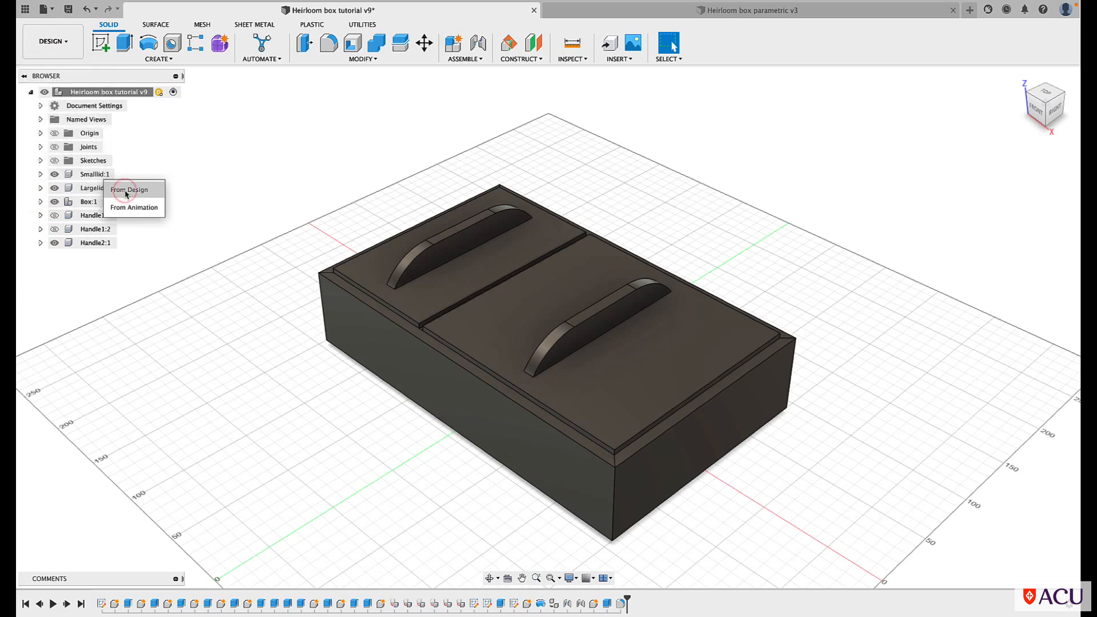
{"action": "left_click", "coordinate": [130, 191]}
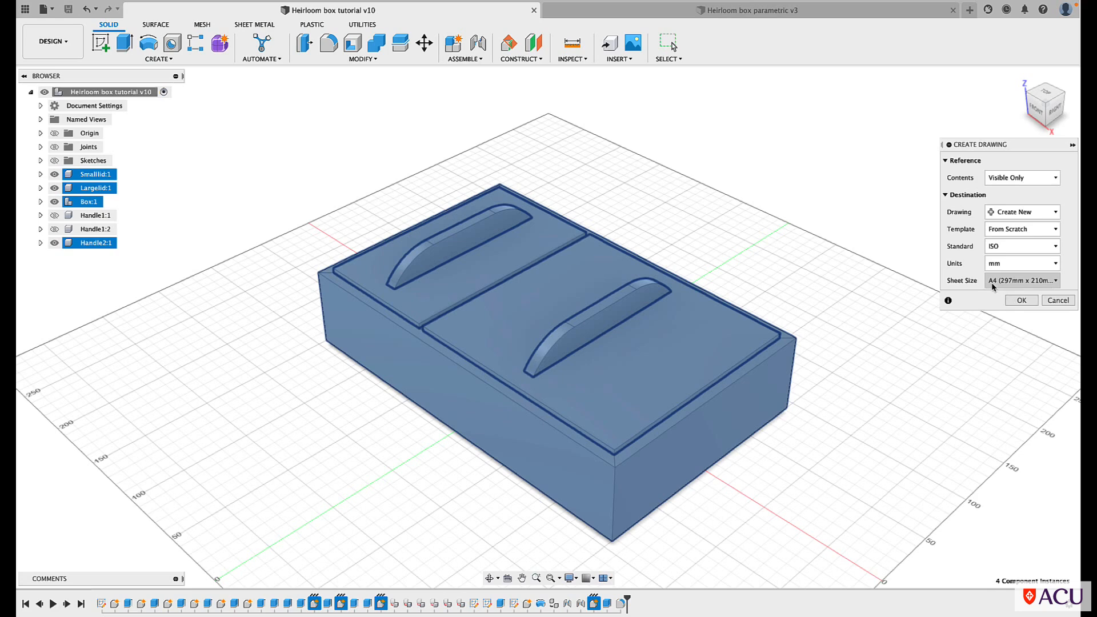
{"action": "left_click", "coordinate": [1020, 300]}
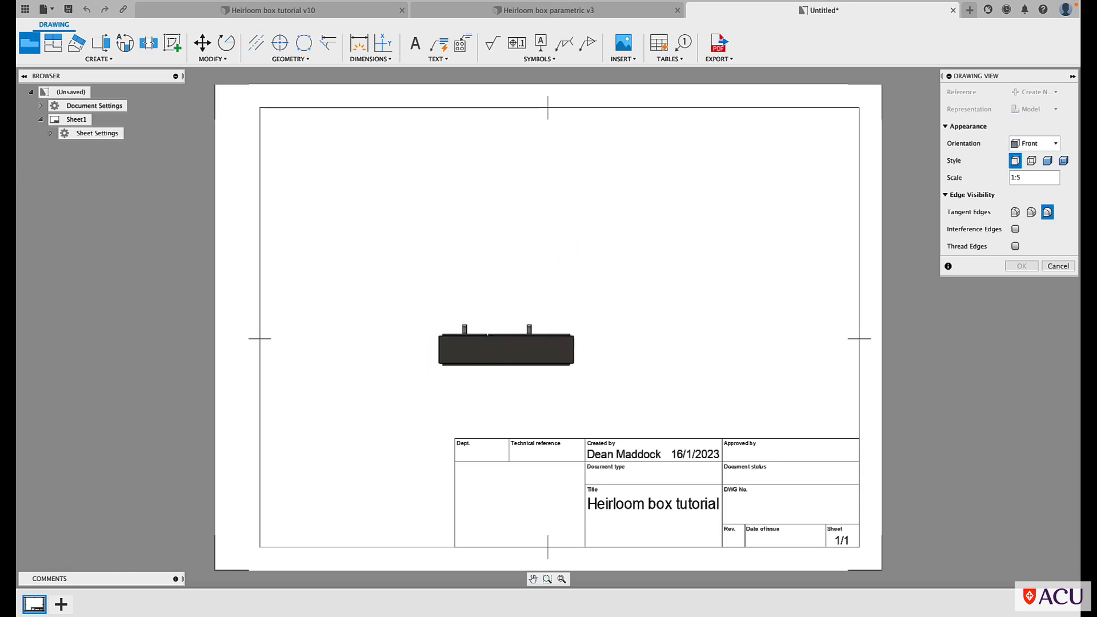
- Place a front base view of the box at 1:3 scale just above and left of the title block
{"action": "left_click", "coordinate": [1066, 178]}
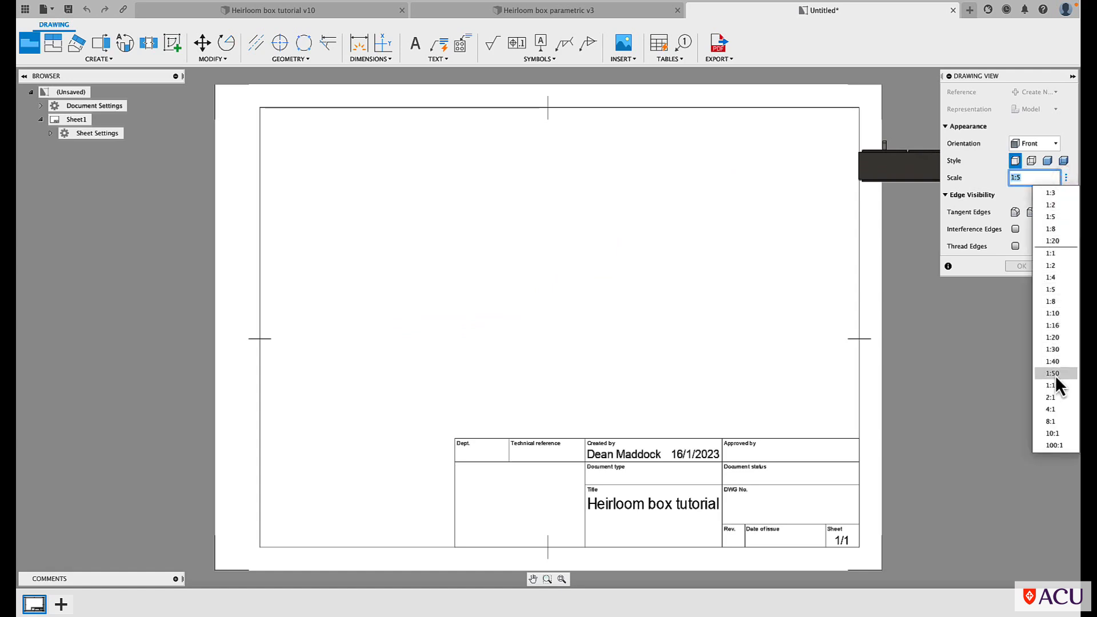
{"action": "left_click", "coordinate": [1050, 194]}
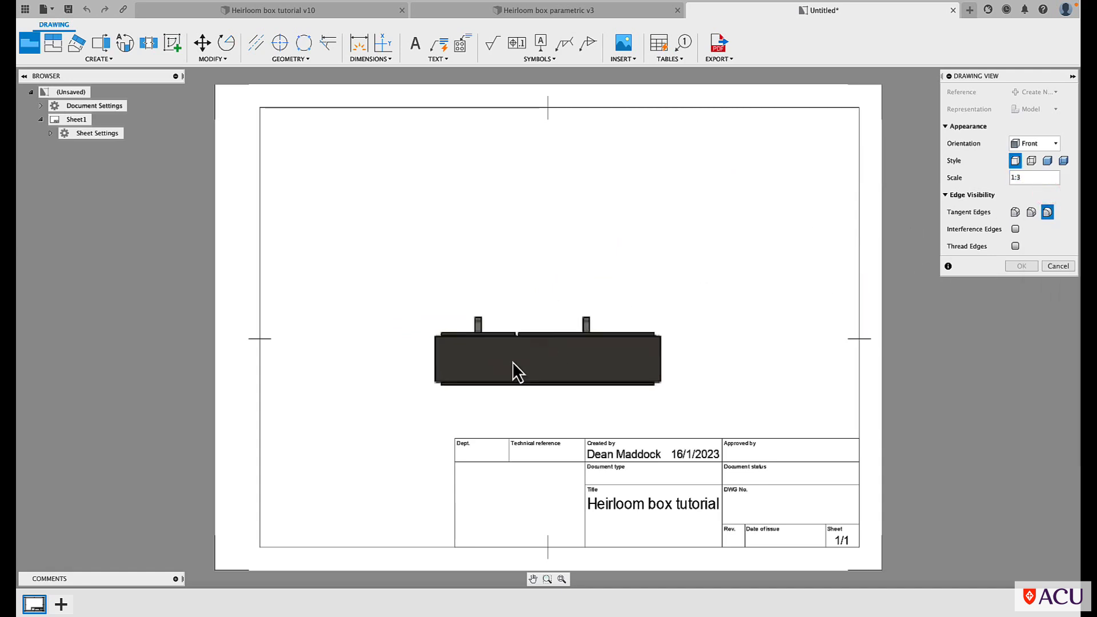
{"action": "left_click", "coordinate": [455, 374]}
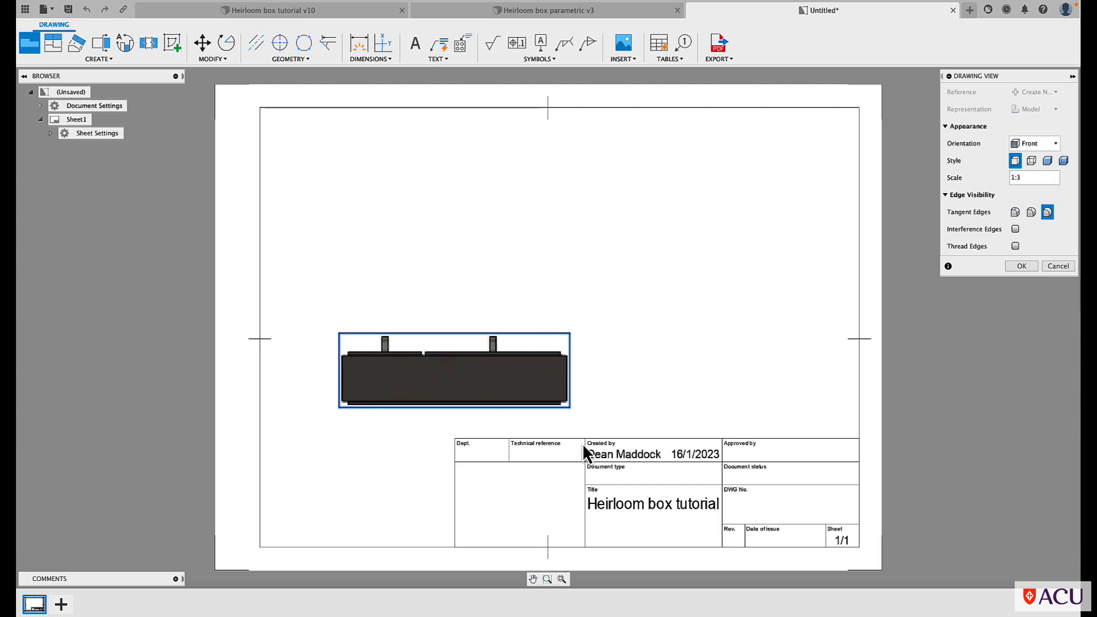
{"action": "left_click", "coordinate": [1022, 267]}
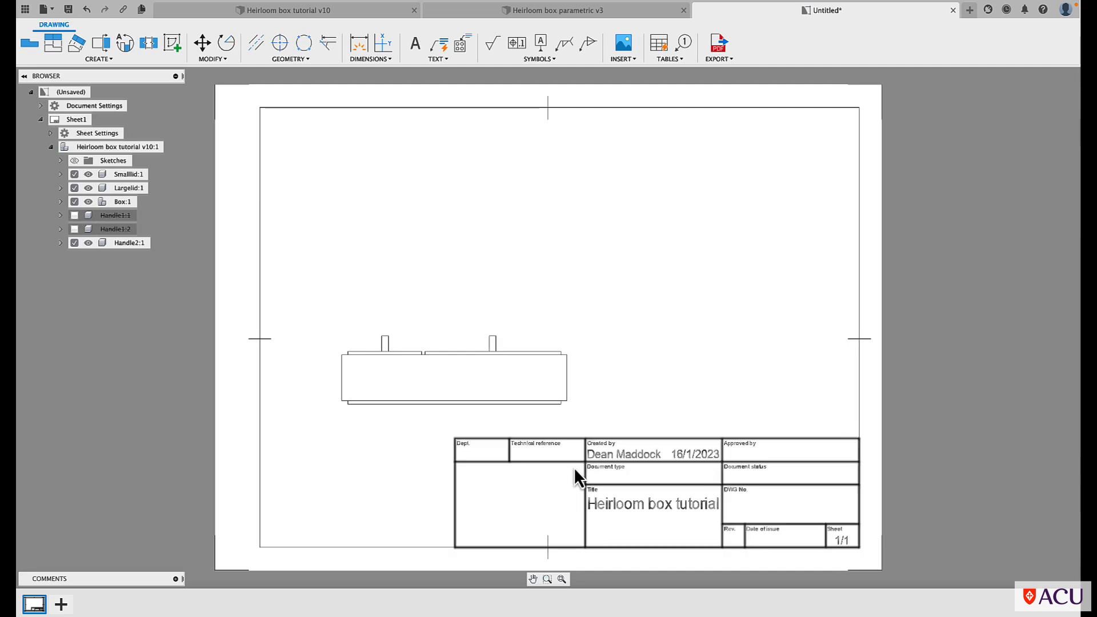
- Start a new title block from scratch named "Template" to replace the default ISO one
{"action": "left_click", "coordinate": [552, 442]}
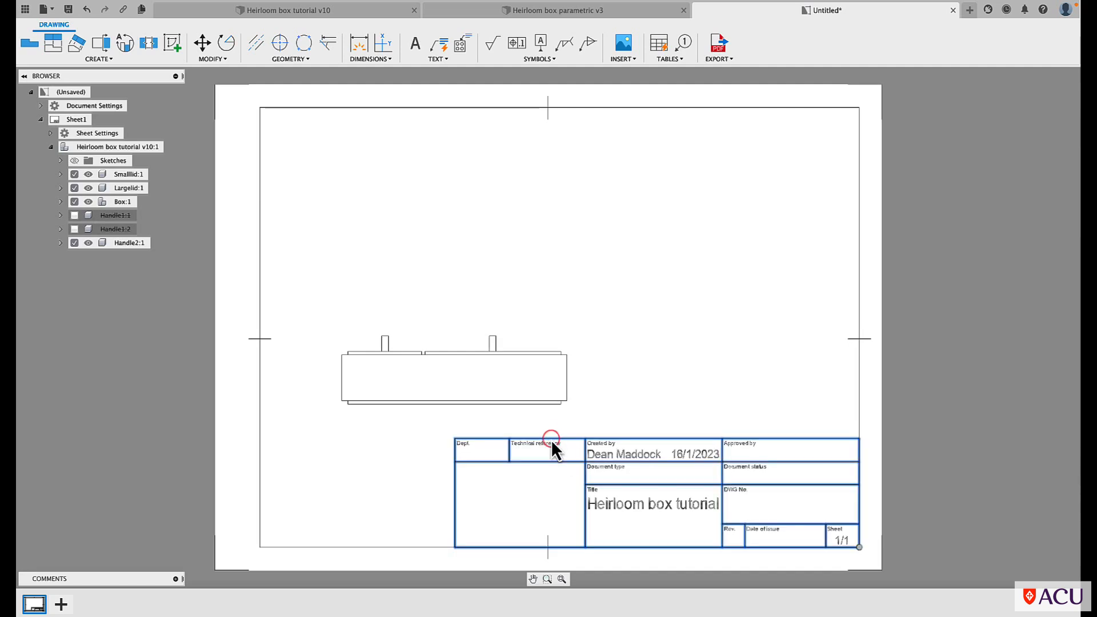
{"action": "right_click", "coordinate": [552, 441]}
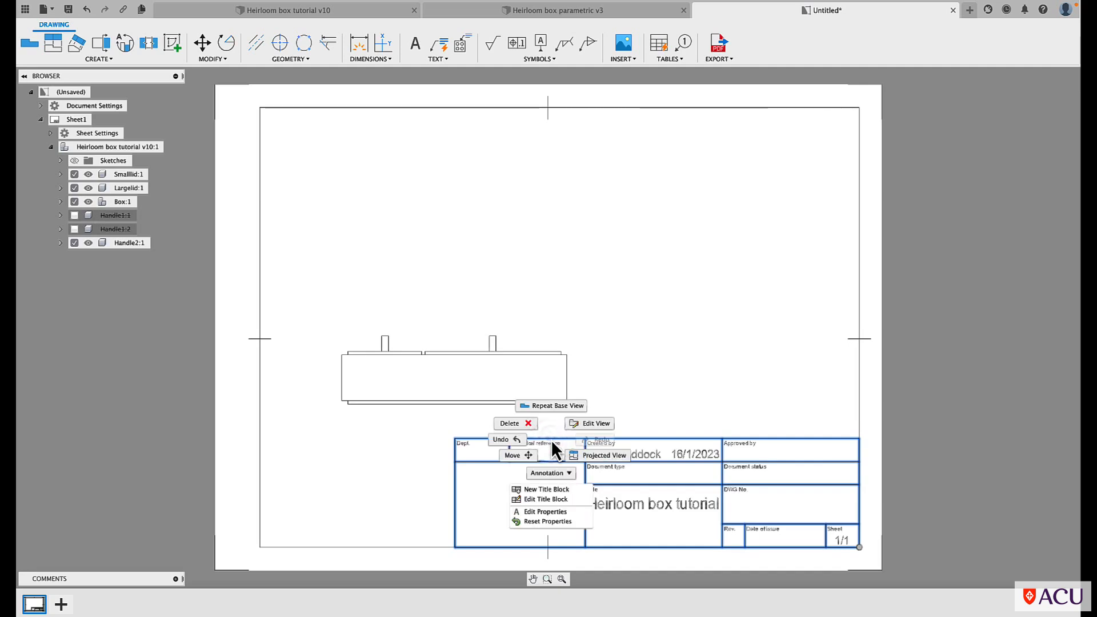
{"action": "left_click", "coordinate": [543, 491]}
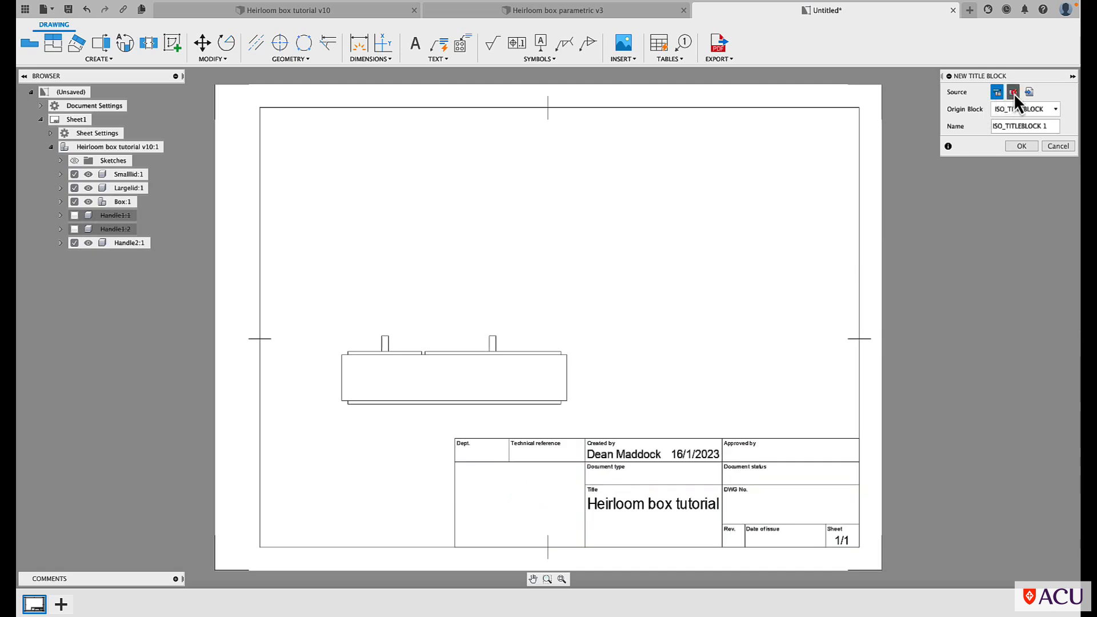
{"action": "left_click", "coordinate": [1013, 92]}
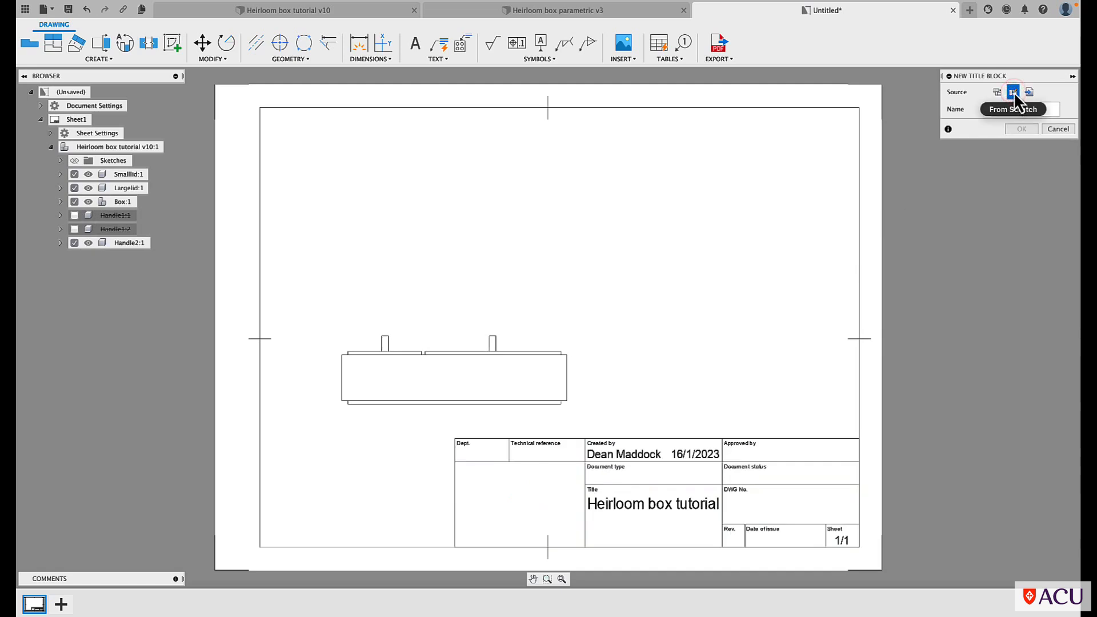
{"action": "left_click", "coordinate": [1041, 108]}
{"action": "type", "text": "Template"}
{"action": "left_click", "coordinate": [1023, 131]}
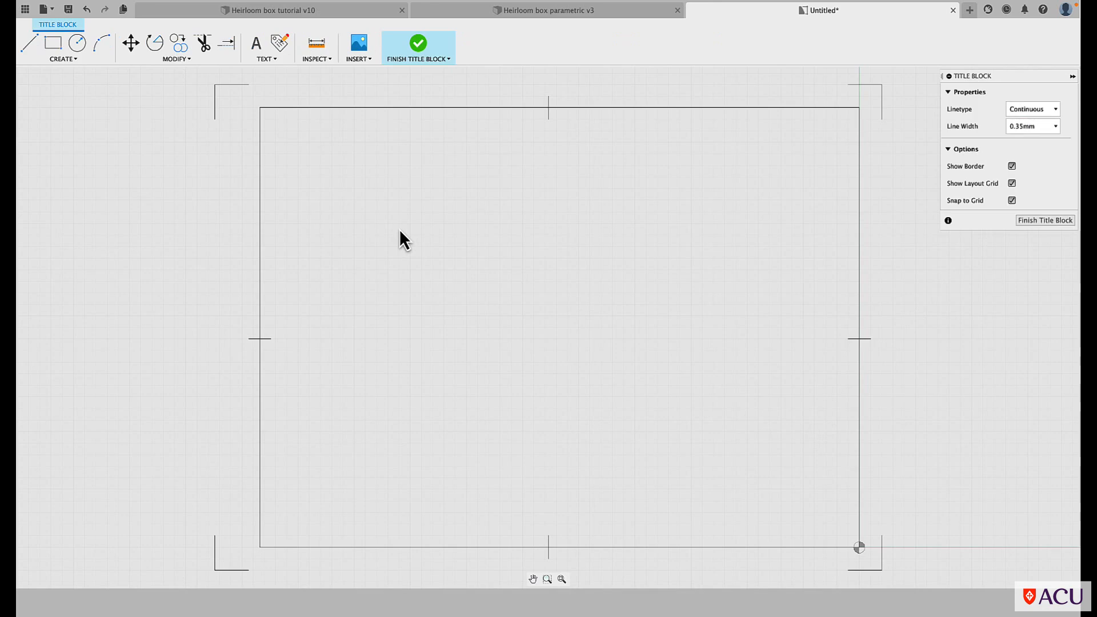
- Draw a thin rectangular strip spanning the full width of the sheet border along its bottom edge
{"action": "key", "text": "r"}
{"action": "left_click", "coordinate": [260, 546]}
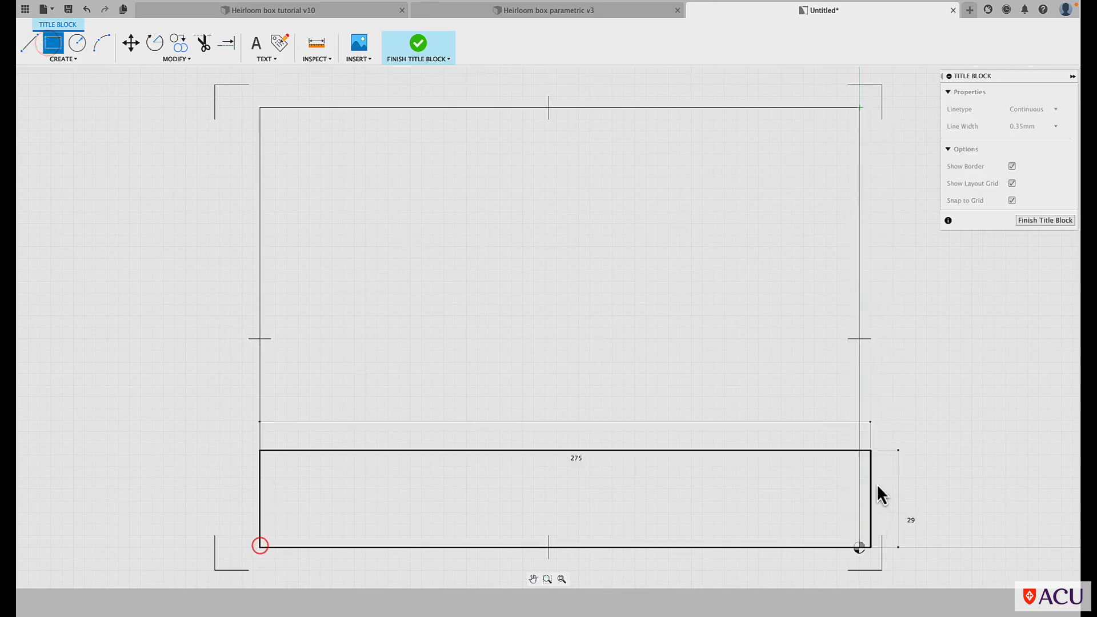
{"action": "left_click", "coordinate": [859, 525]}
- Draw four vertical divider lines across the right half of the title strip, leaving narrower cells toward the right end
{"action": "key", "text": "l"}
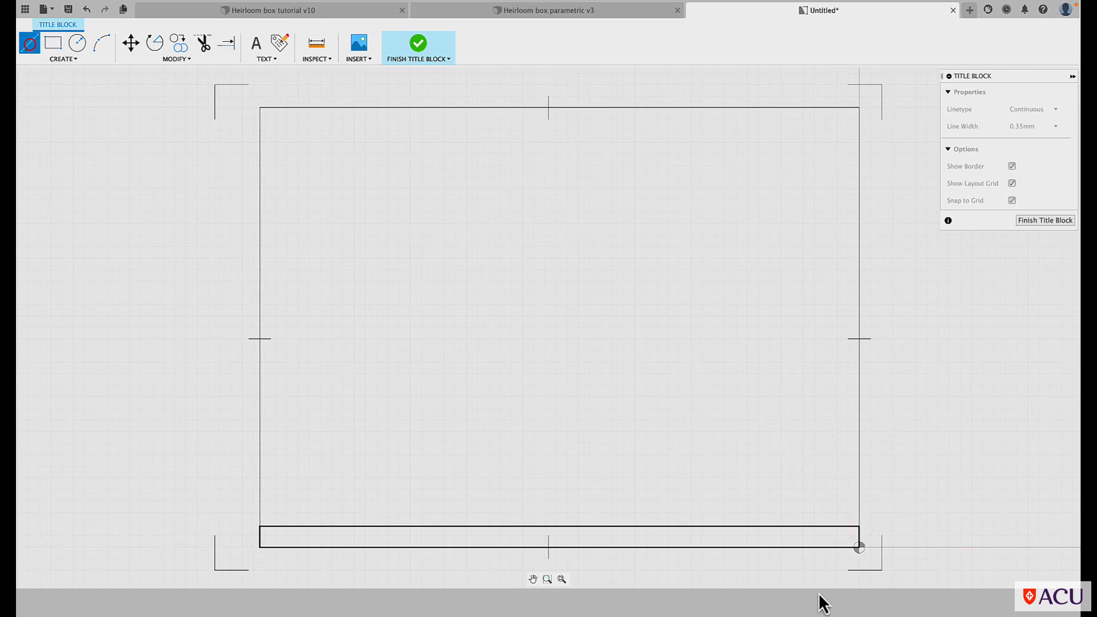
{"action": "scroll", "coordinate": [829, 510], "scroll_direction": "up", "scroll_amount": 5}
{"action": "left_click", "coordinate": [534, 580]}
{"action": "left_click_drag", "start_coordinate": [662, 521], "coordinate": [720, 316]}
{"action": "scroll", "coordinate": [835, 390], "scroll_direction": "up", "scroll_amount": 3}
{"action": "key", "text": "Escape"}
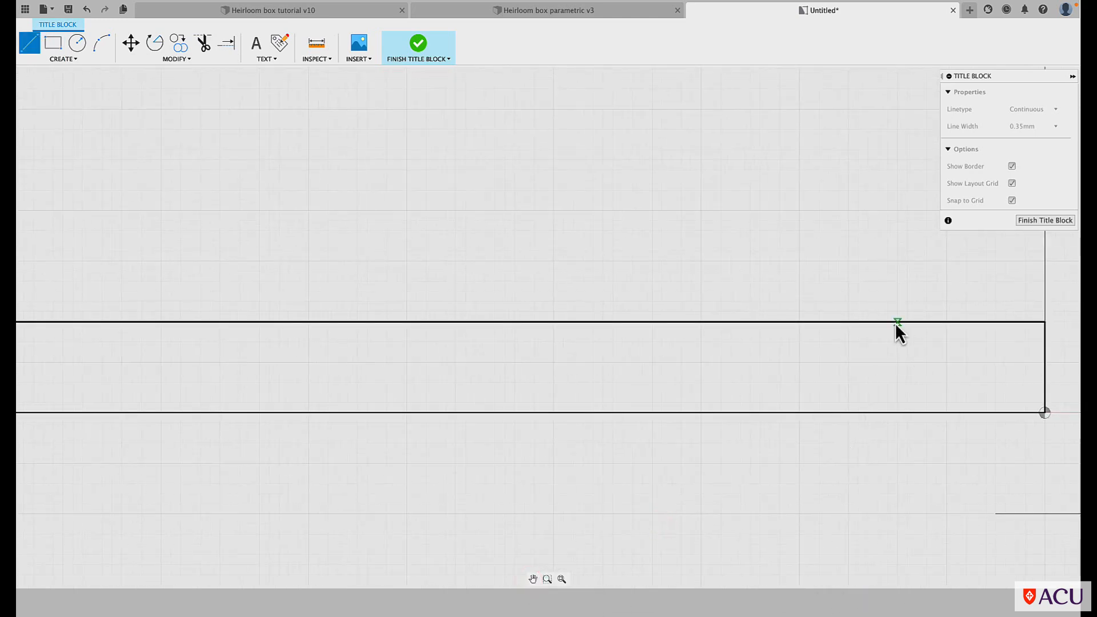
{"action": "left_click", "coordinate": [897, 322]}
{"action": "left_click", "coordinate": [896, 412]}
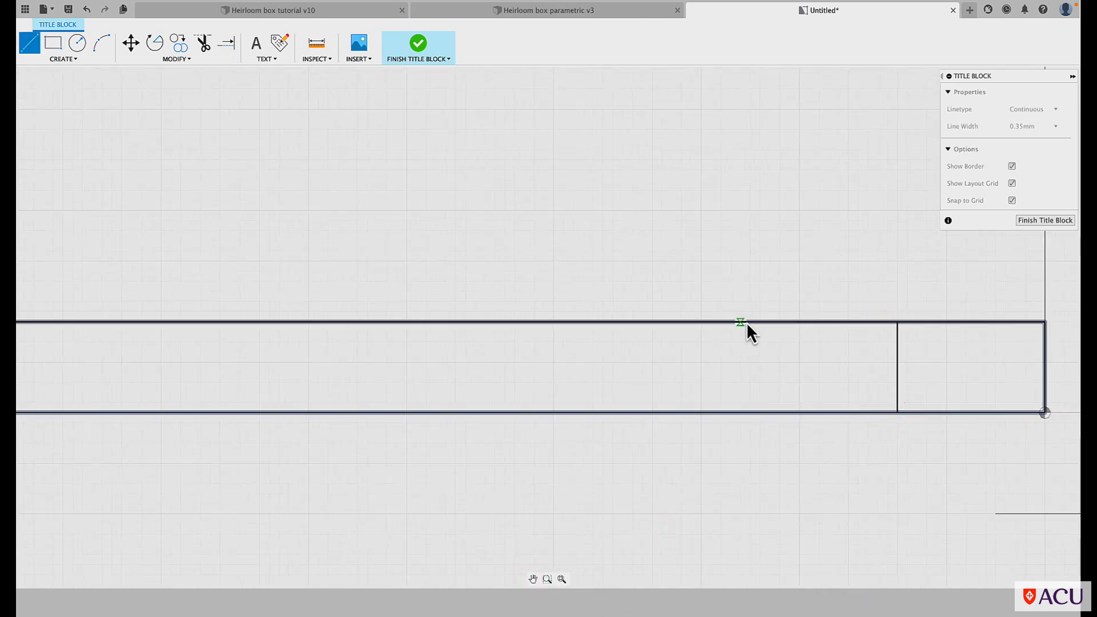
{"action": "left_click", "coordinate": [750, 321]}
{"action": "left_click", "coordinate": [750, 412]}
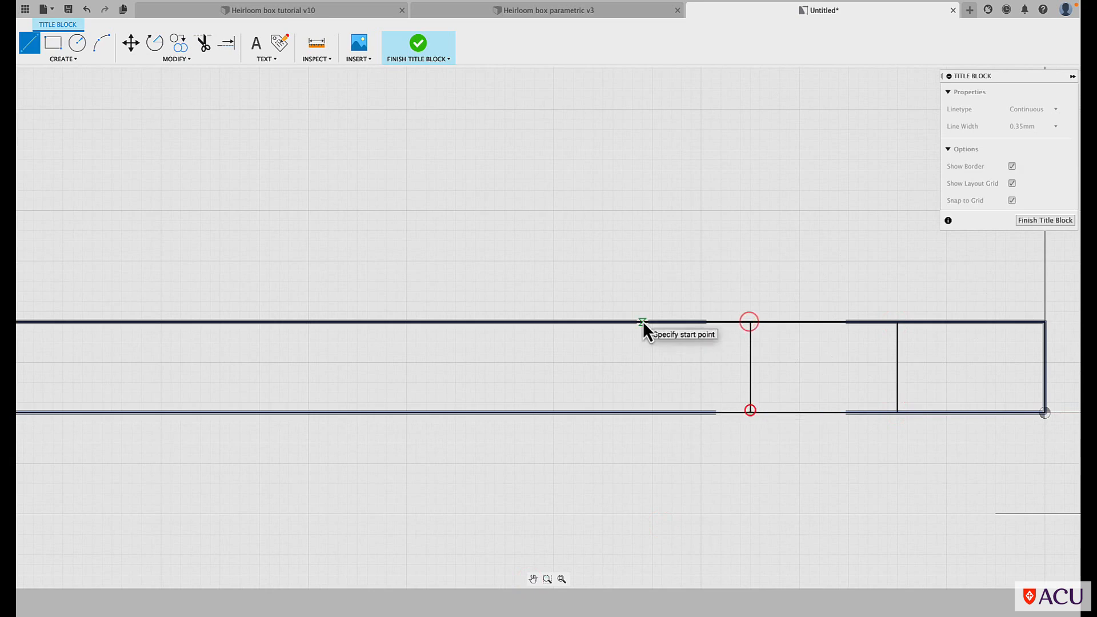
{"action": "left_click", "coordinate": [505, 322]}
{"action": "left_click", "coordinate": [504, 411]}
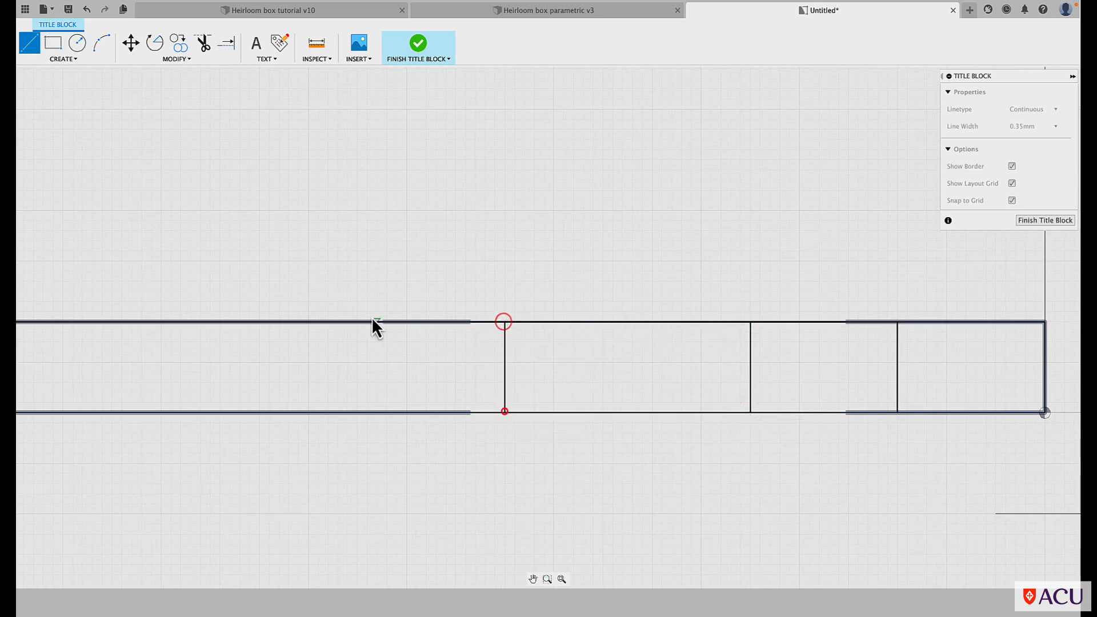
{"action": "left_click", "coordinate": [209, 322]}
{"action": "left_click", "coordinate": [210, 411]}
- Draw two more vertical divider lines to split the remaining left part of the strip into three similar wide cells
{"action": "scroll", "coordinate": [767, 195], "scroll_direction": "down", "scroll_amount": 6}
{"action": "scroll", "coordinate": [397, 192], "scroll_direction": "up", "scroll_amount": 2}
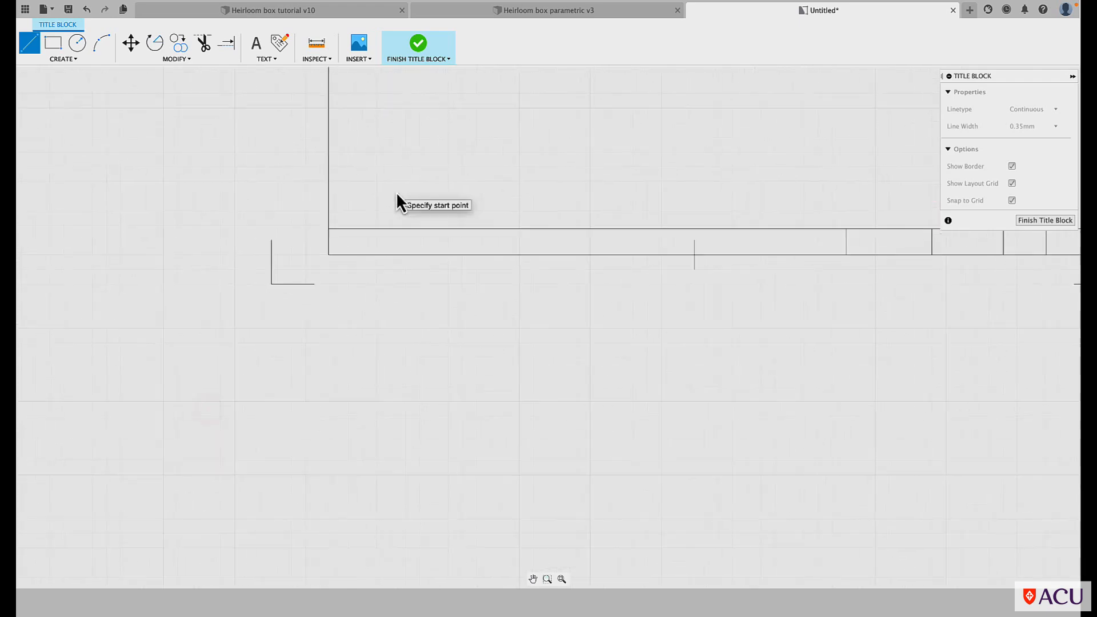
{"action": "scroll", "coordinate": [396, 192], "scroll_direction": "up", "scroll_amount": 1}
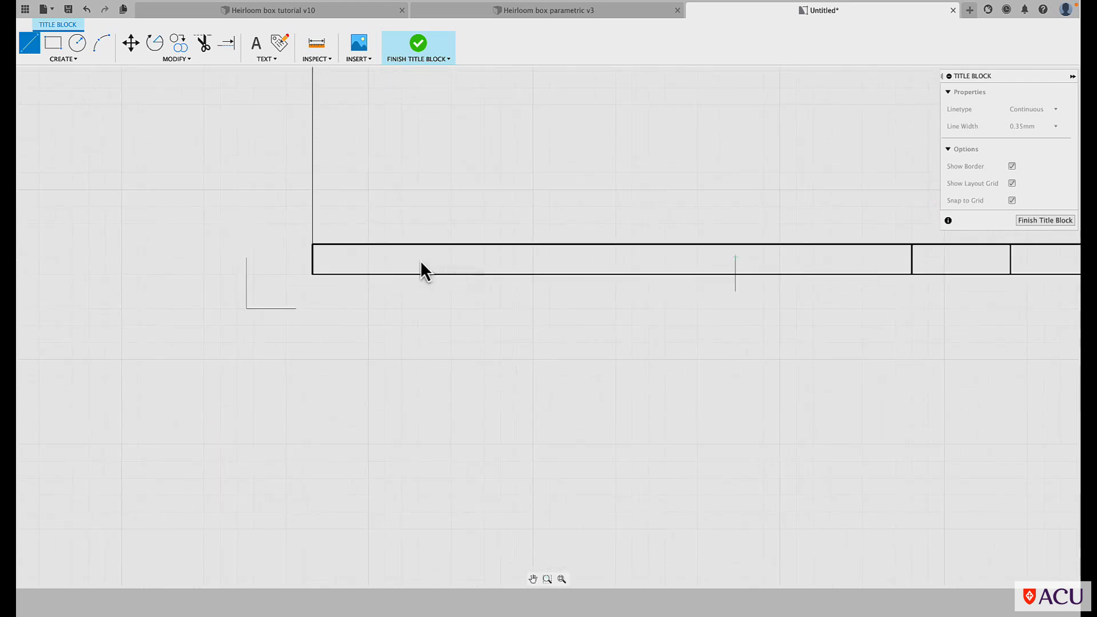
{"action": "left_click", "coordinate": [714, 245]}
{"action": "left_click", "coordinate": [714, 275]}
{"action": "left_click", "coordinate": [516, 245]}
{"action": "left_click", "coordinate": [515, 274]}
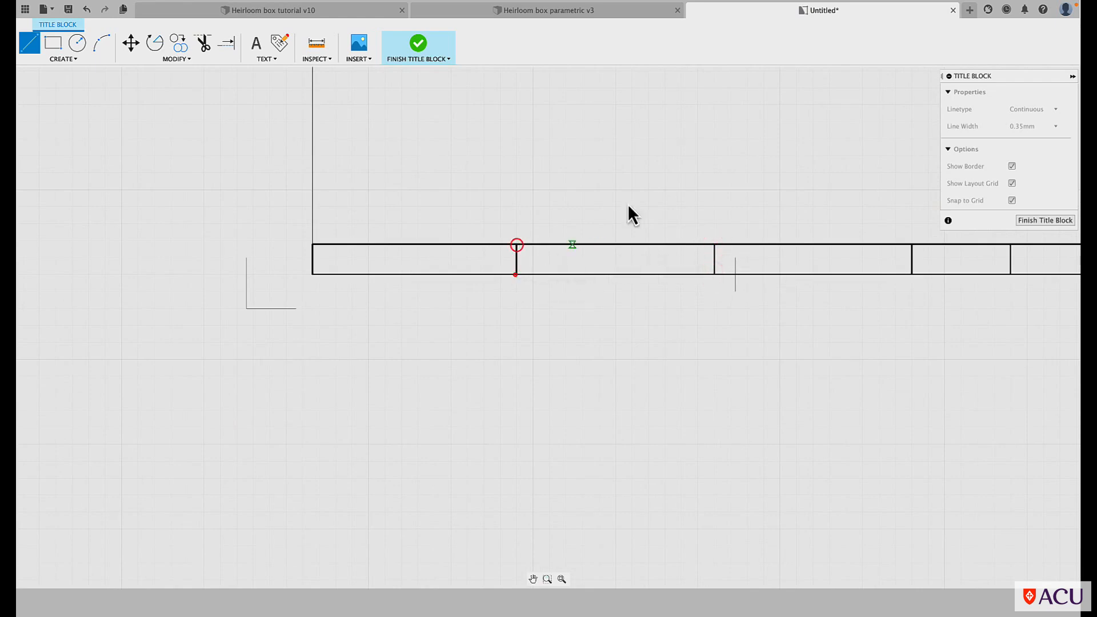
- Insert the image "3RD Angle Projection symbol.png" at the lower-left corner of the strip's second cell from the right end
{"action": "left_click", "coordinate": [533, 580]}
{"action": "left_click_drag", "start_coordinate": [847, 389], "coordinate": [541, 387]}
{"action": "left_click", "coordinate": [362, 42]}
{"action": "left_click", "coordinate": [429, 423]}
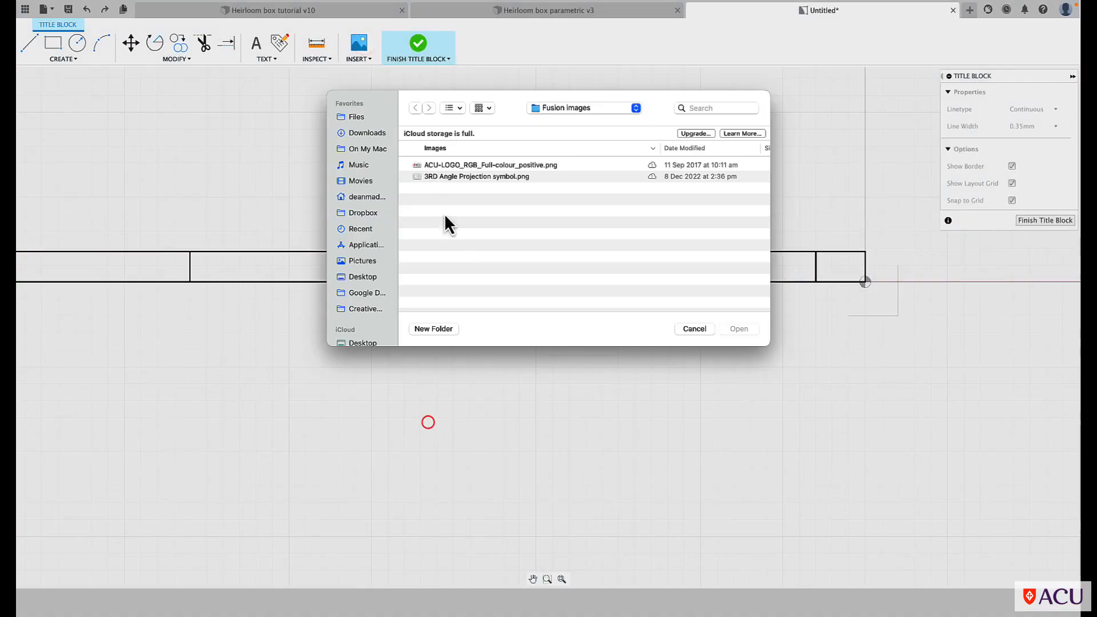
{"action": "left_click", "coordinate": [432, 176]}
{"action": "left_click", "coordinate": [741, 329]}
{"action": "left_click", "coordinate": [767, 281]}
- Set the projection symbol image's scale to 0.25 to fit its cell
{"action": "left_click", "coordinate": [1056, 164]}
{"action": "left_click", "coordinate": [1056, 164]}
{"action": "left_click", "coordinate": [1056, 165]}
{"action": "left_click", "coordinate": [1055, 164]}
{"action": "left_click", "coordinate": [1055, 164]}
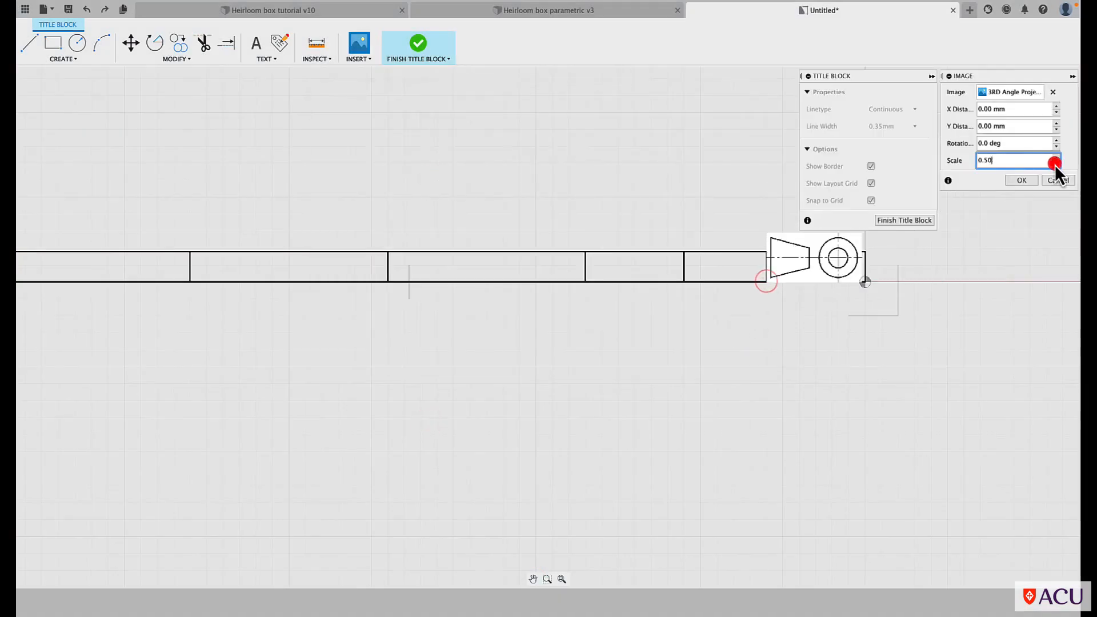
{"action": "left_click", "coordinate": [1056, 164]}
{"action": "left_click", "coordinate": [1056, 164]}
{"action": "left_click", "coordinate": [1056, 164]}
{"action": "left_click", "coordinate": [990, 160]}
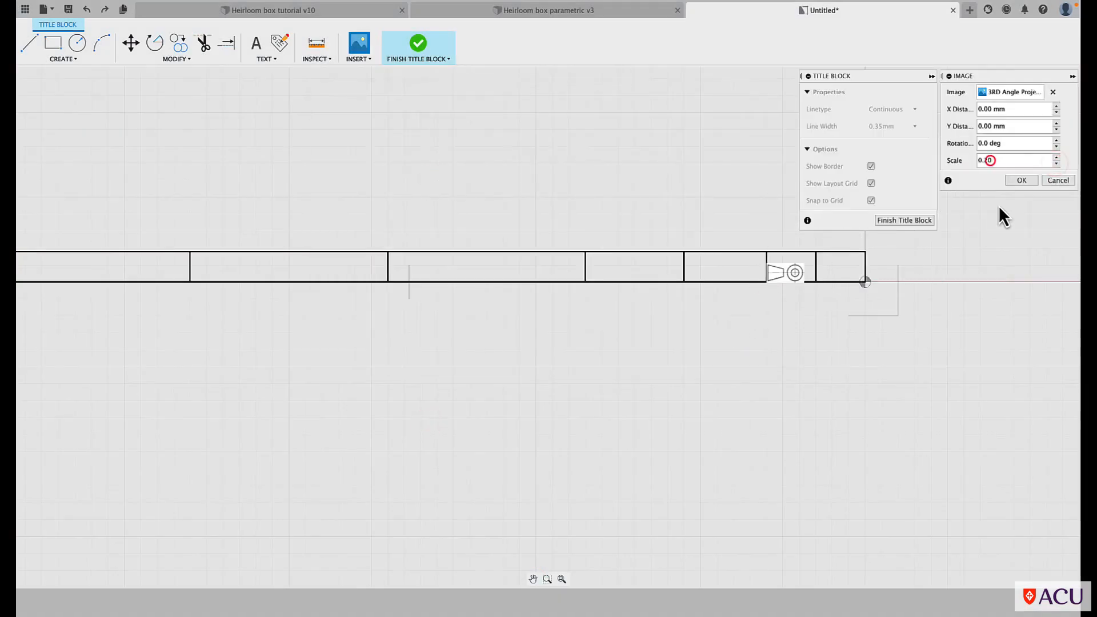
{"action": "type", "text": "7"}
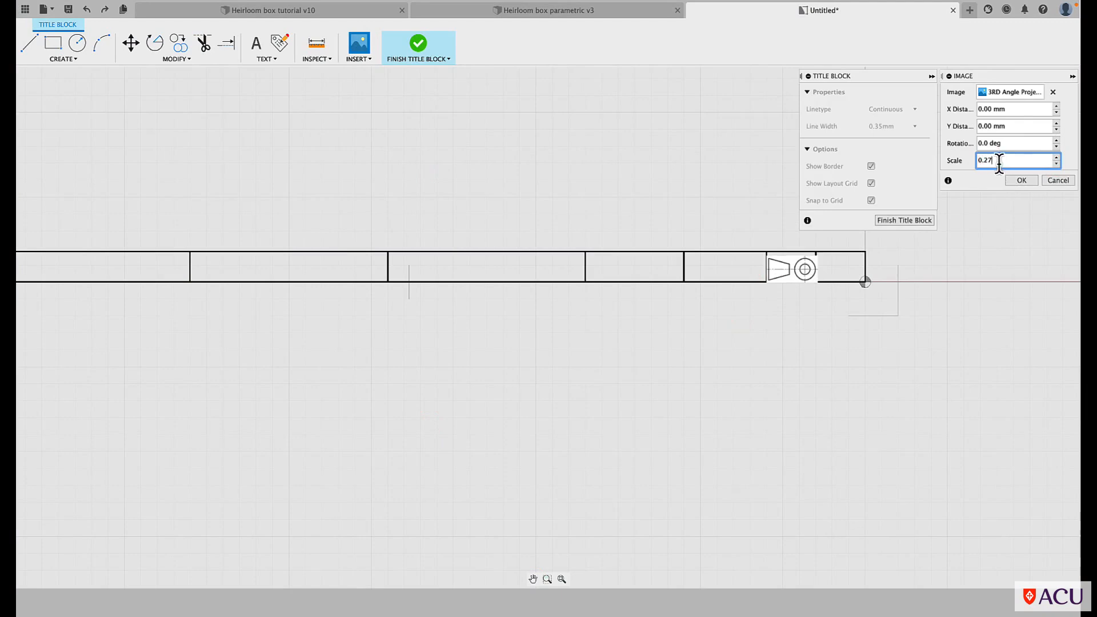
{"action": "key", "text": "BackSpace"}
{"action": "type", "text": "5"}
- Offset the projection symbol image by 0.35 mm in X and 1.00 mm in Y, and accept the placement
{"action": "left_click", "coordinate": [1056, 110]}
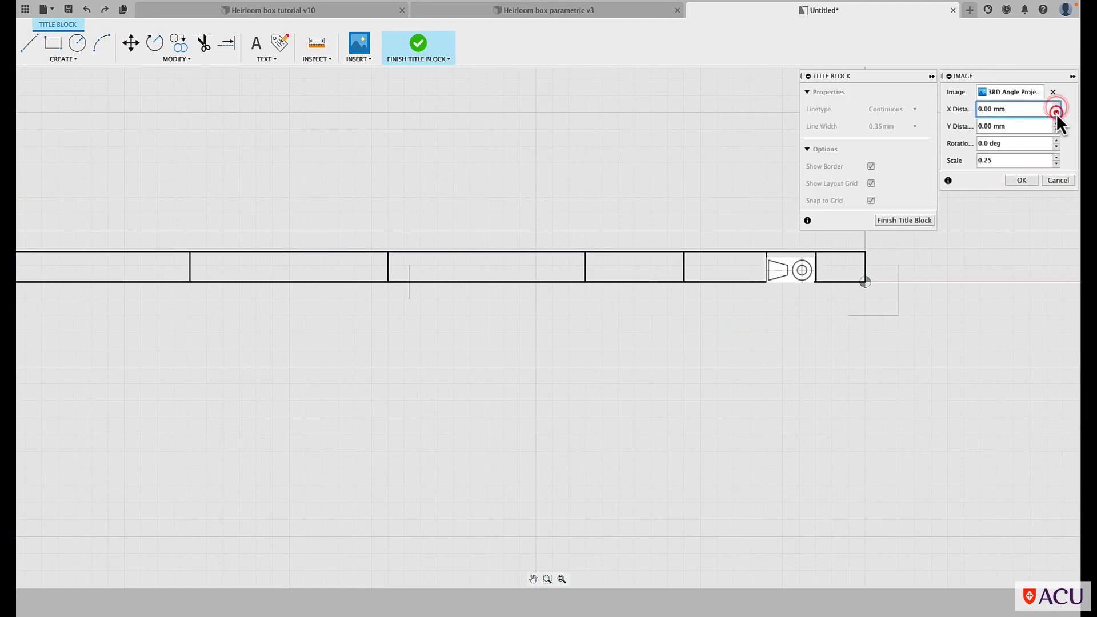
{"action": "left_click", "coordinate": [1056, 123]}
{"action": "left_click", "coordinate": [1056, 107]}
{"action": "left_click", "coordinate": [988, 109]}
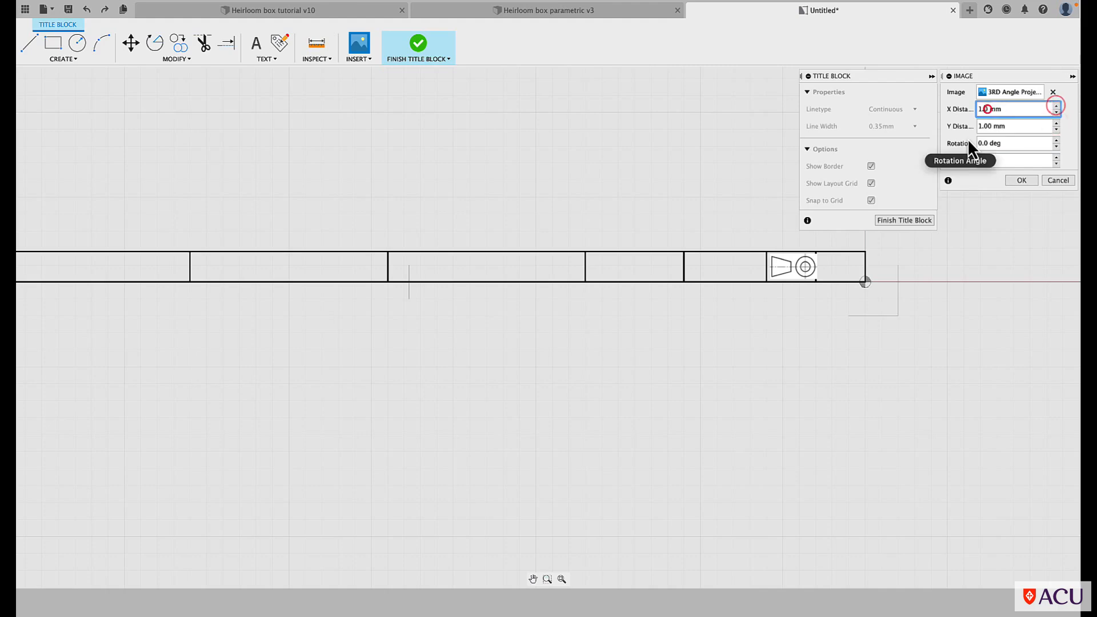
{"action": "type", "text": "5"}
{"action": "key", "text": "Left"}
{"action": "key", "text": "Left"}
{"action": "key", "text": "BackSpace"}
{"action": "left_click", "coordinate": [982, 109]}
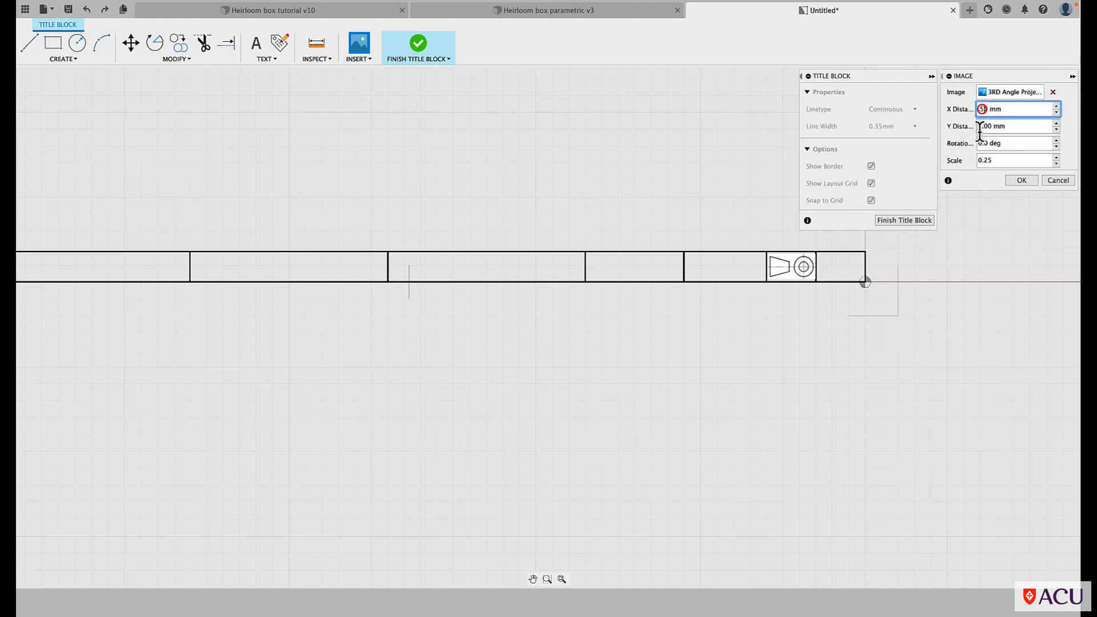
{"action": "key", "text": "BackSpace"}
{"action": "type", "text": "3"}
{"action": "key", "text": "BackSpace"}
{"action": "type", "text": "4"}
{"action": "key", "text": "BackSpace"}
{"action": "type", "text": "35"}
{"action": "left_click", "coordinate": [1022, 181]}
- Insert the ACU-LOGO_RGB_Full-colour_positive.png image just inside the upper-right corner of the sheet border
{"action": "left_click_drag", "start_coordinate": [706, 139], "coordinate": [697, 431]}
{"action": "left_click_drag", "start_coordinate": [730, 122], "coordinate": [722, 355]}
{"action": "left_click_drag", "start_coordinate": [725, 202], "coordinate": [788, 235]}
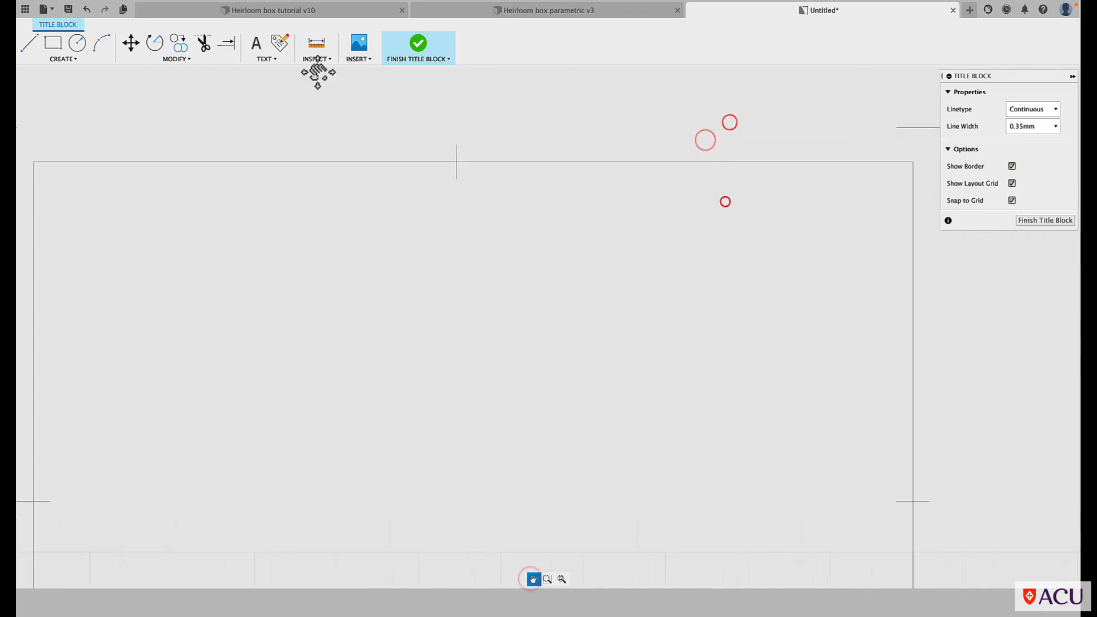
{"action": "left_click", "coordinate": [354, 48]}
{"action": "left_click", "coordinate": [399, 422]}
{"action": "left_click", "coordinate": [458, 165]}
{"action": "left_click", "coordinate": [739, 333]}
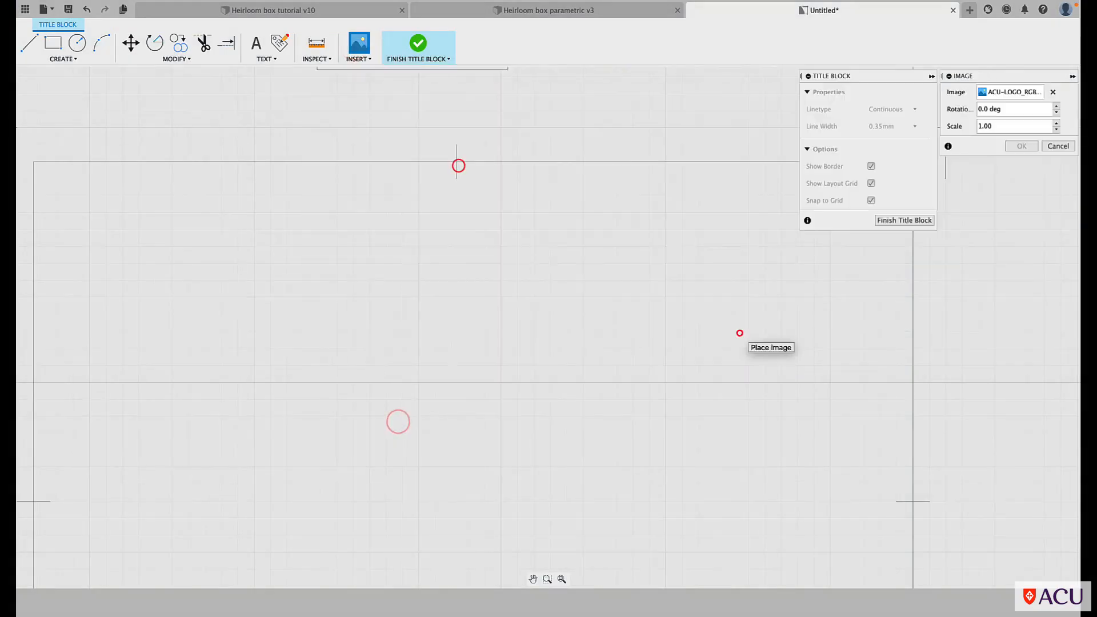
{"action": "left_click", "coordinate": [532, 579]}
{"action": "left_click_drag", "start_coordinate": [755, 368], "coordinate": [628, 414]}
{"action": "key", "text": "Escape"}
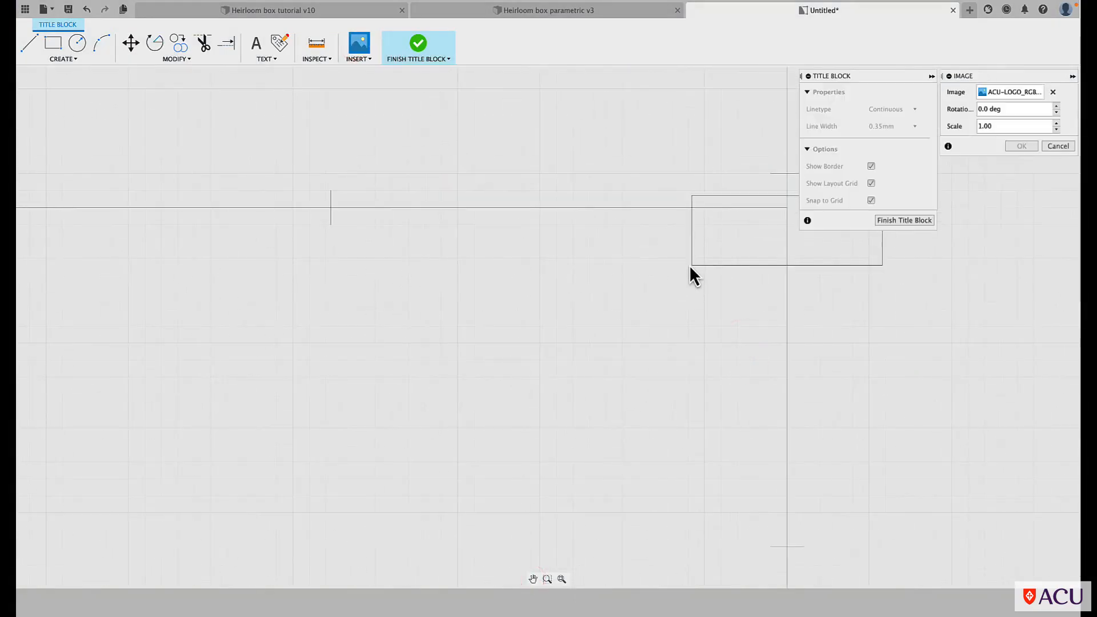
{"action": "left_click", "coordinate": [696, 248]}
- Set the ACU logo's scale to 0.40, accept its placement and finish the title block
{"action": "left_click", "coordinate": [1057, 164]}
{"action": "left_click", "coordinate": [1057, 165]}
{"action": "left_click", "coordinate": [1057, 165]}
{"action": "left_click", "coordinate": [1057, 165]}
{"action": "left_click", "coordinate": [1057, 165]}
{"action": "left_click", "coordinate": [1057, 165]}
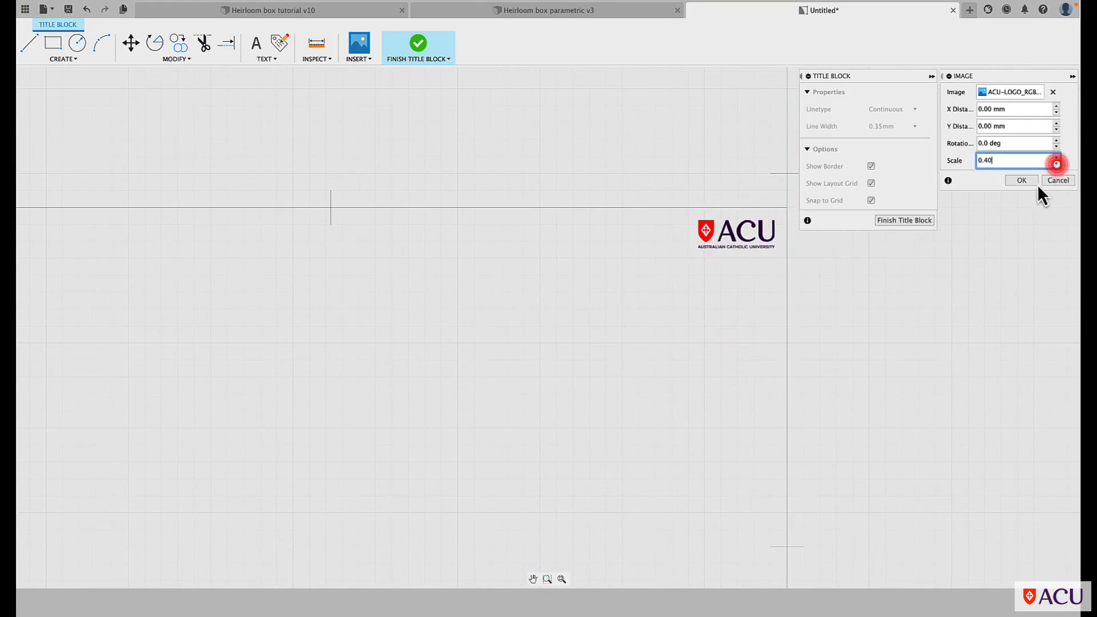
{"action": "left_click", "coordinate": [1022, 182]}
{"action": "left_click", "coordinate": [562, 579]}
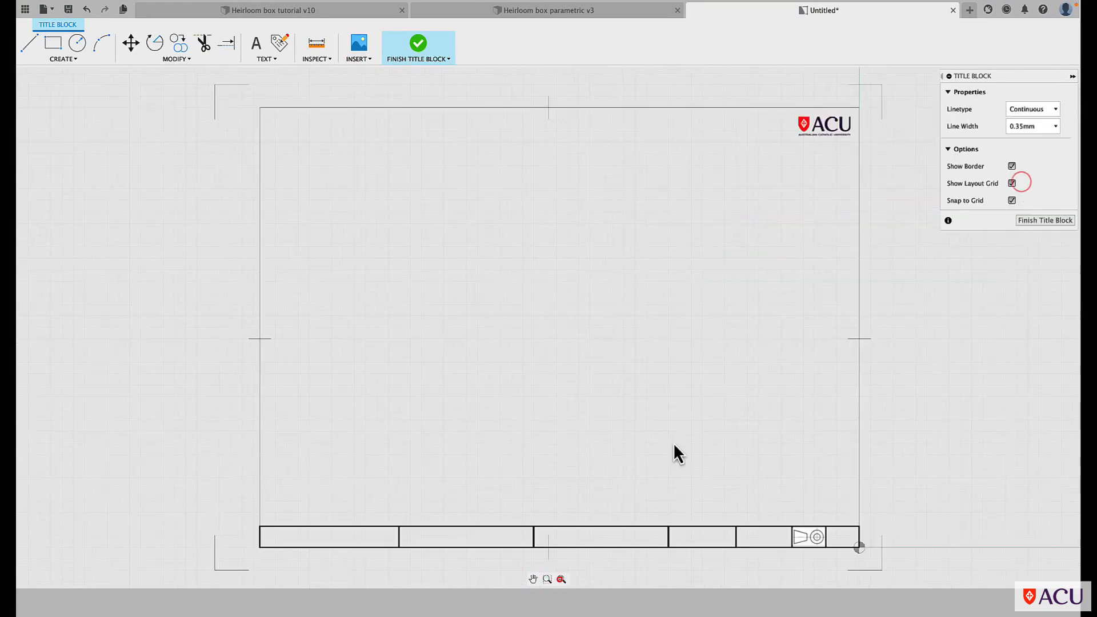
{"action": "left_click", "coordinate": [1044, 221]}
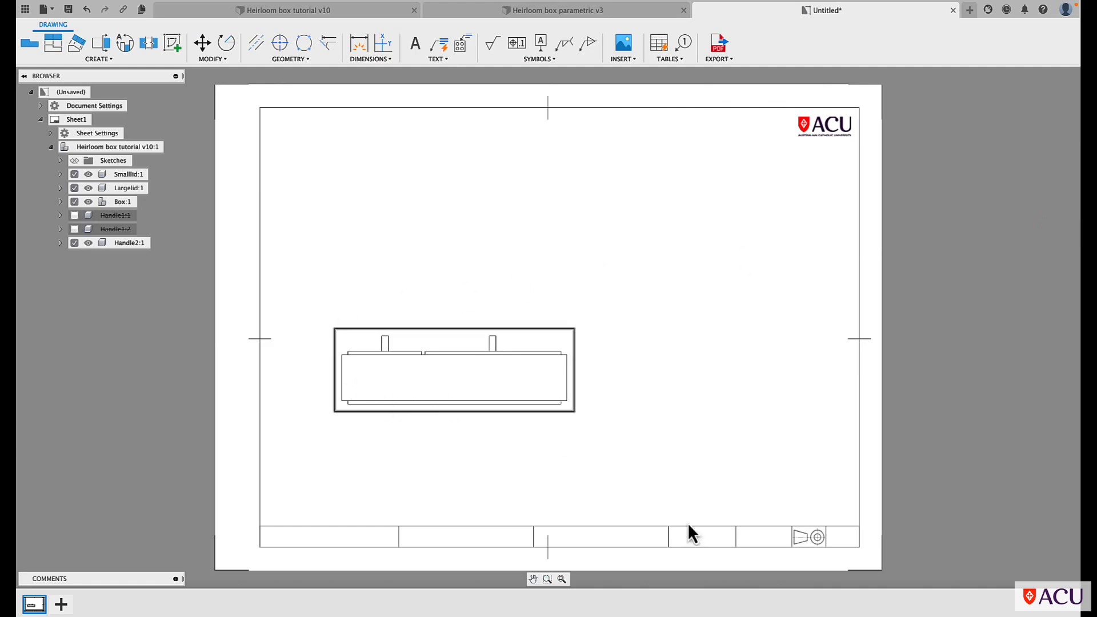
- Create a text box spanning the last title block cell, beside the projection symbol
{"action": "left_click", "coordinate": [414, 46]}
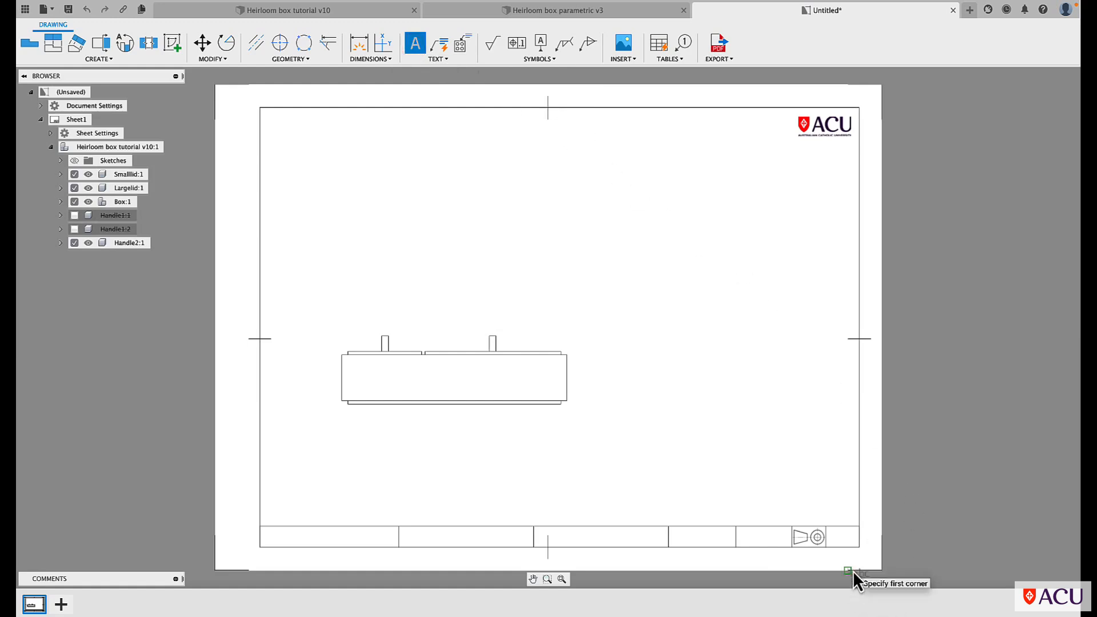
{"action": "scroll", "coordinate": [853, 571], "scroll_direction": "up", "scroll_amount": 3}
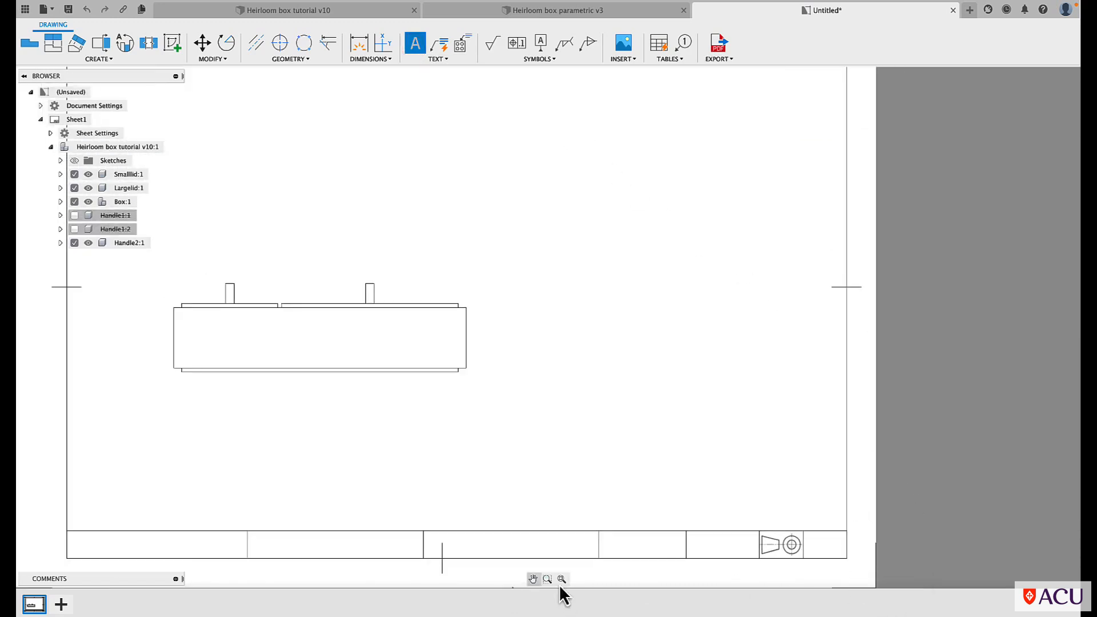
{"action": "left_click", "coordinate": [533, 579]}
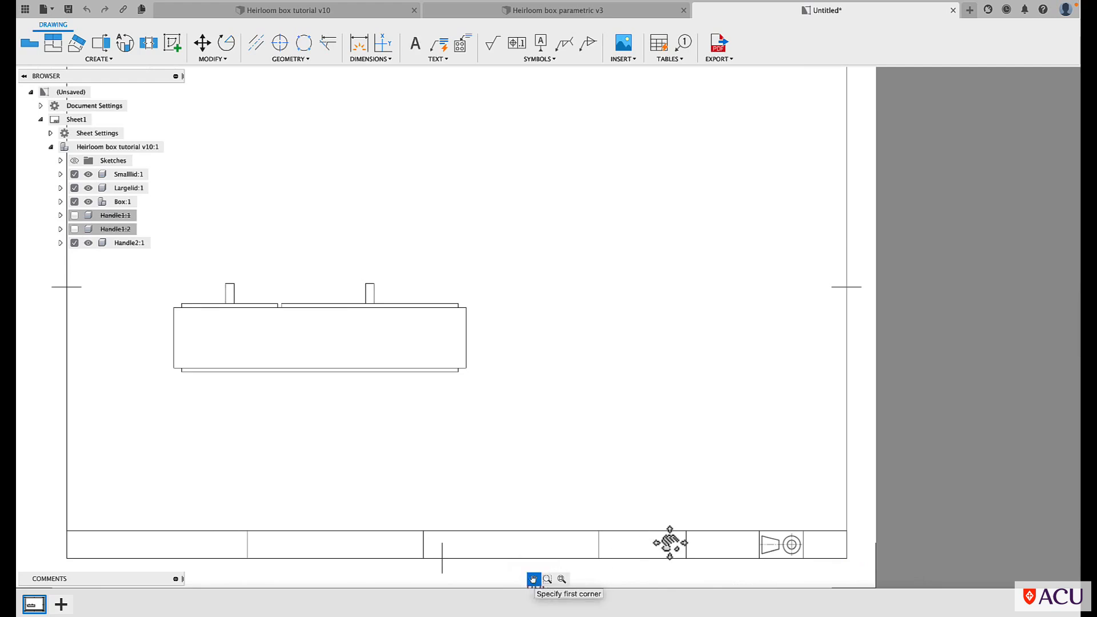
{"action": "left_click_drag", "start_coordinate": [670, 540], "coordinate": [493, 279]}
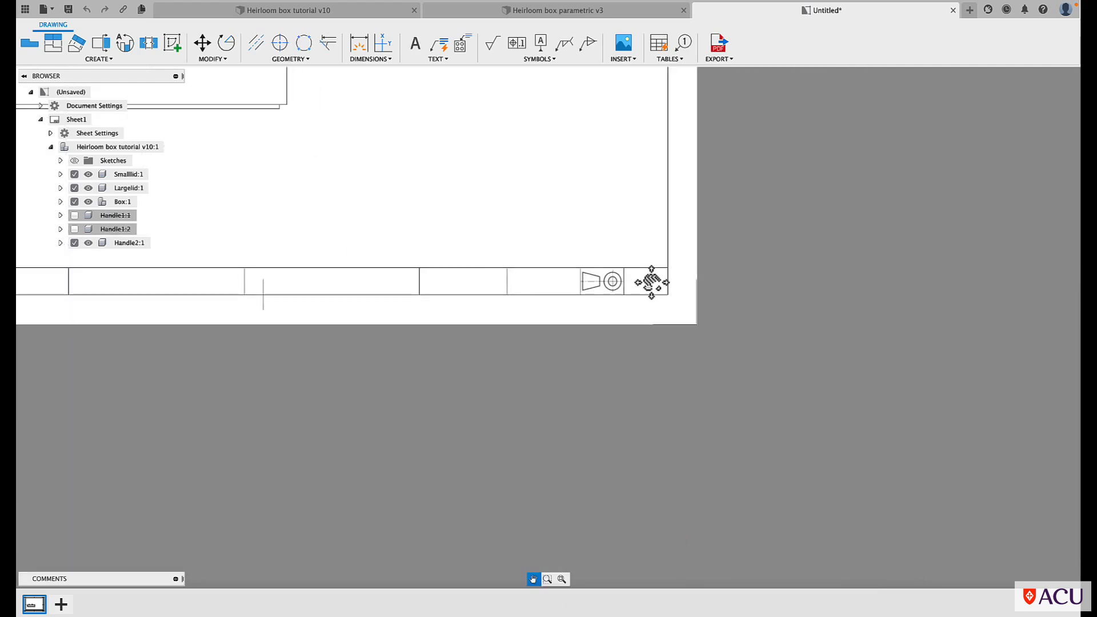
{"action": "scroll", "coordinate": [651, 282], "scroll_direction": "up", "scroll_amount": 3}
{"action": "scroll", "coordinate": [628, 421], "scroll_direction": "up", "scroll_amount": 4}
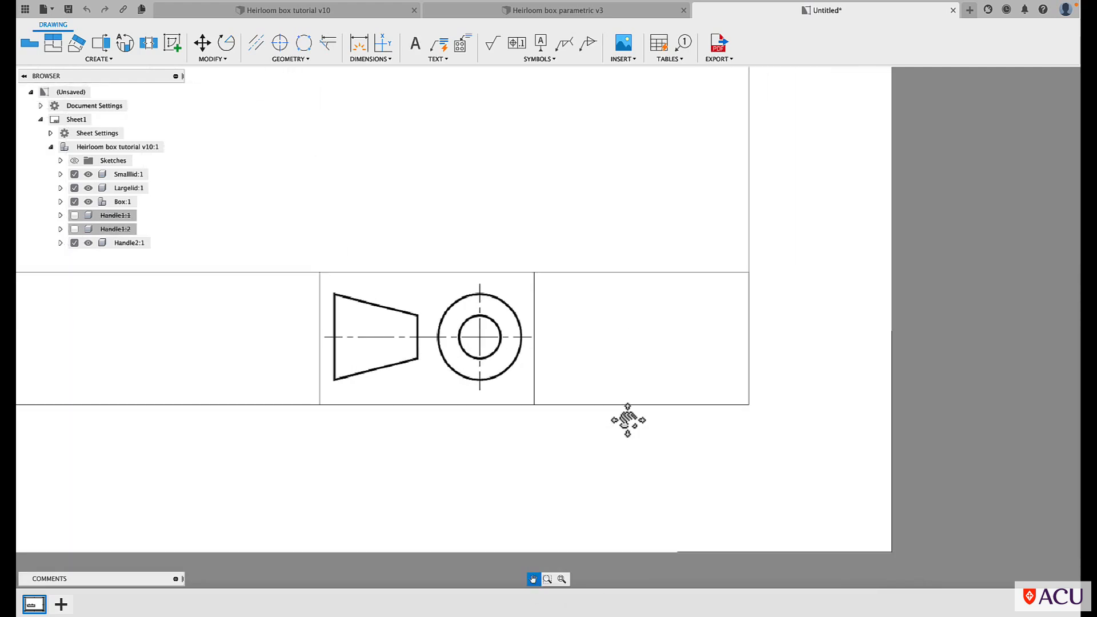
{"action": "key", "text": "Escape"}
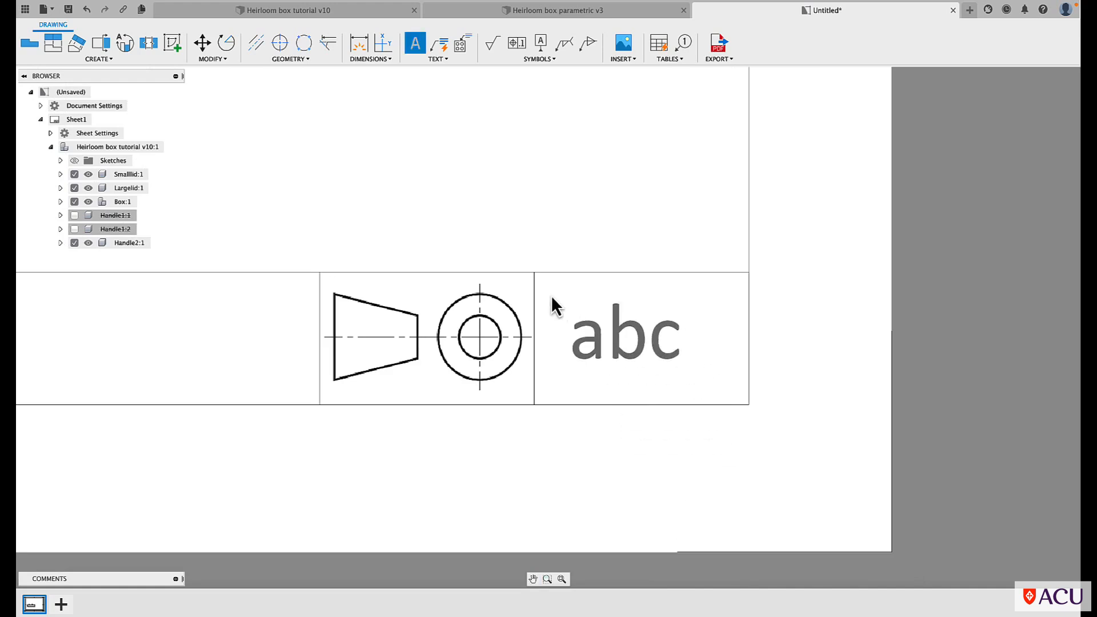
{"action": "left_click", "coordinate": [535, 274]}
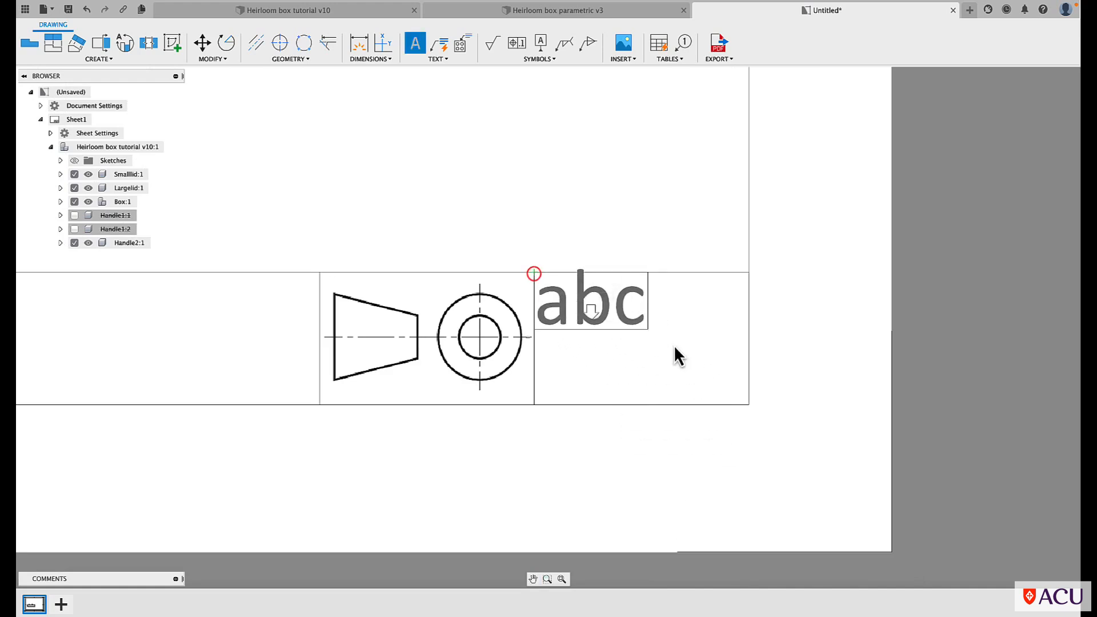
{"action": "left_click", "coordinate": [747, 406]}
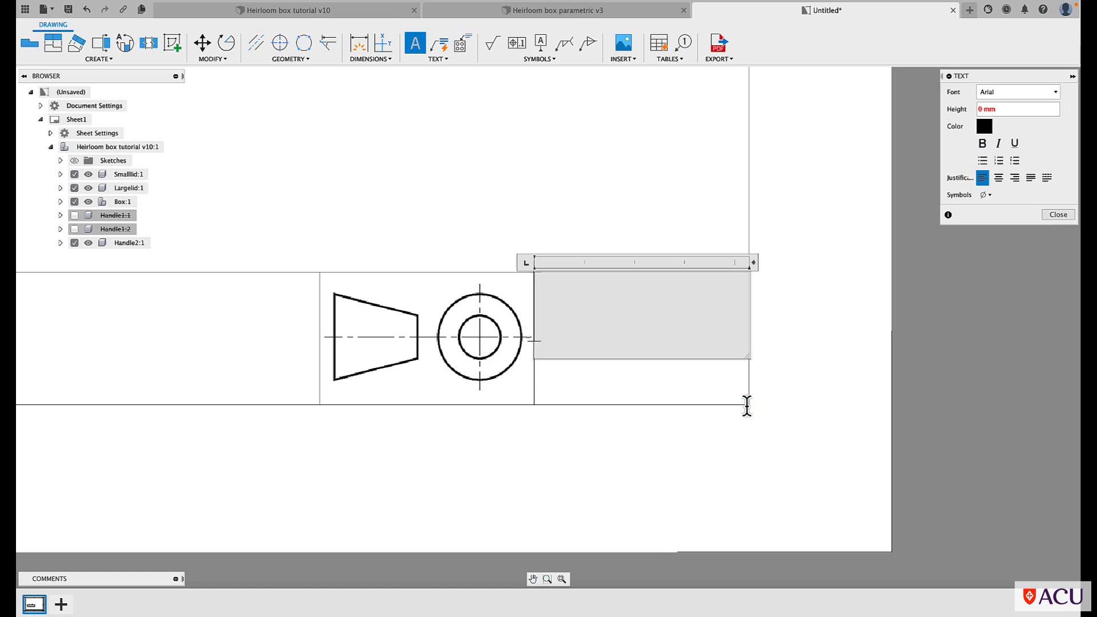
- Enter 1 OF 2 as centred text and move it down to the middle of its cell
{"action": "type", "text": "1"}
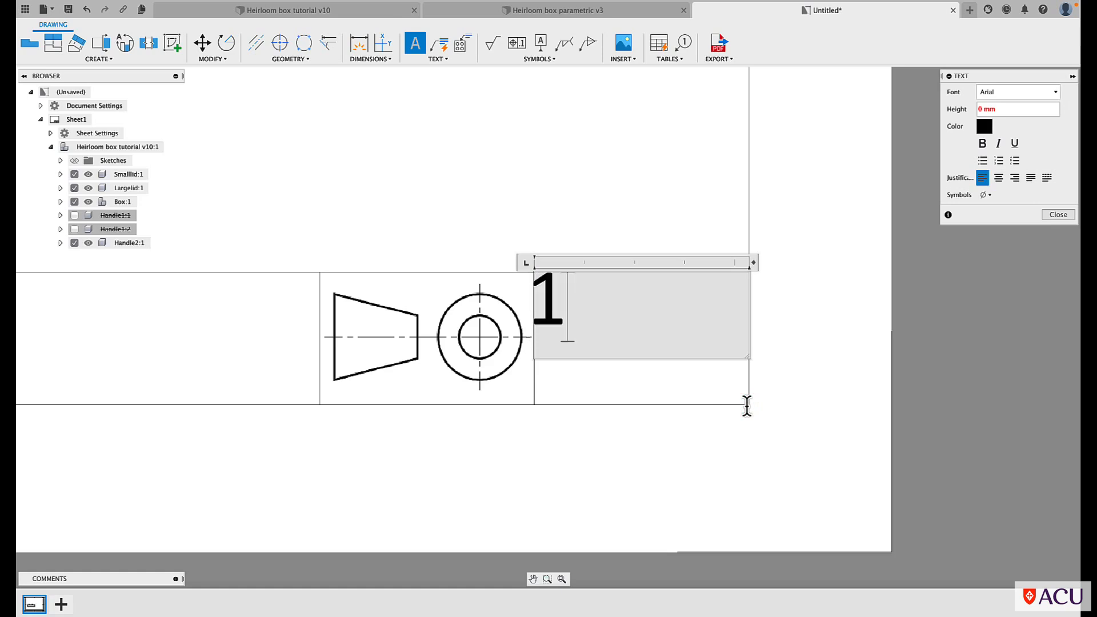
{"action": "type", "text": " OF 2"}
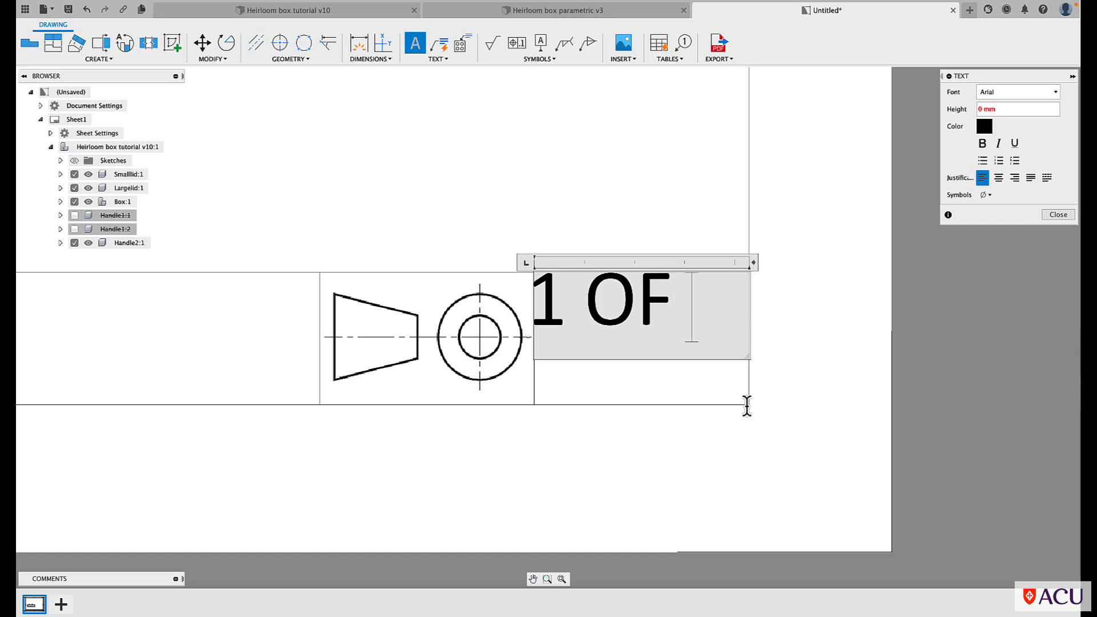
{"action": "left_click", "coordinate": [999, 178]}
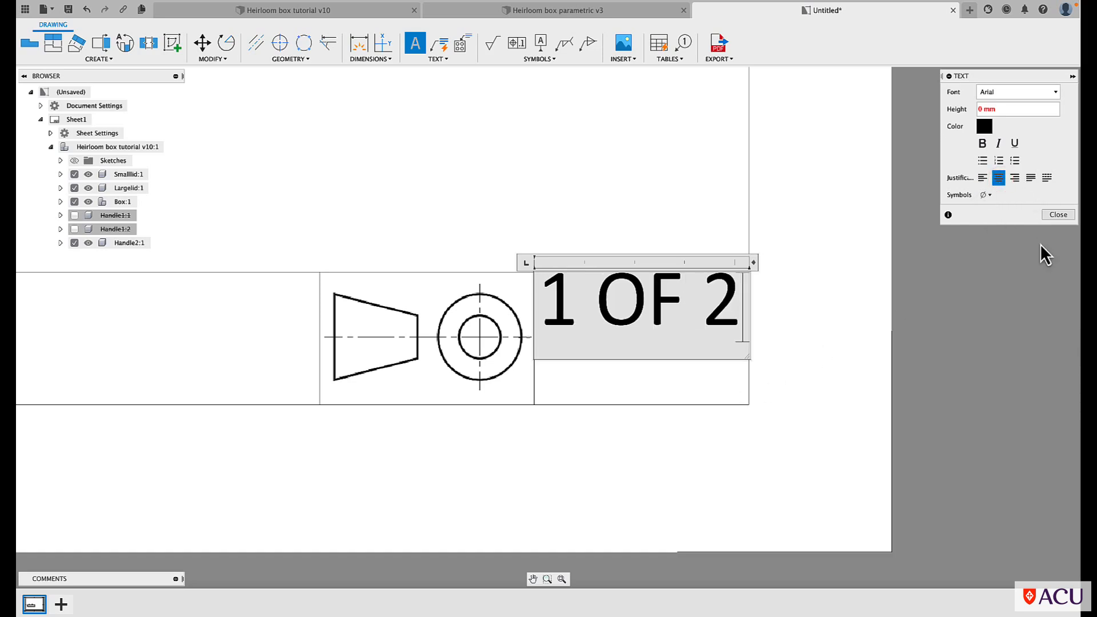
{"action": "left_click", "coordinate": [1055, 216]}
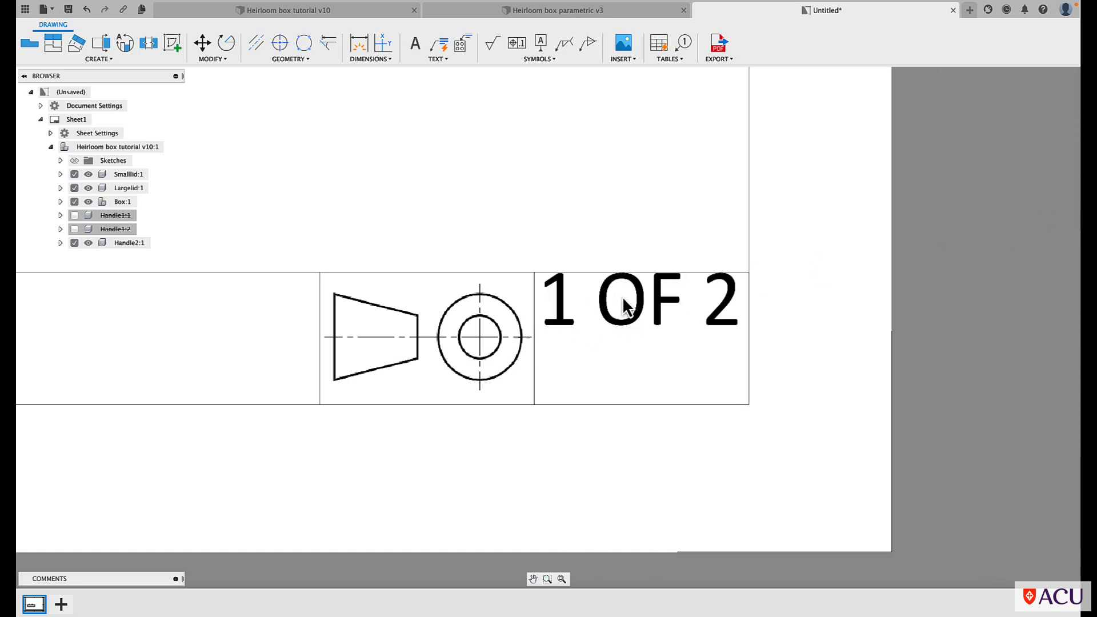
{"action": "left_click_drag", "start_coordinate": [639, 306], "coordinate": [639, 348]}
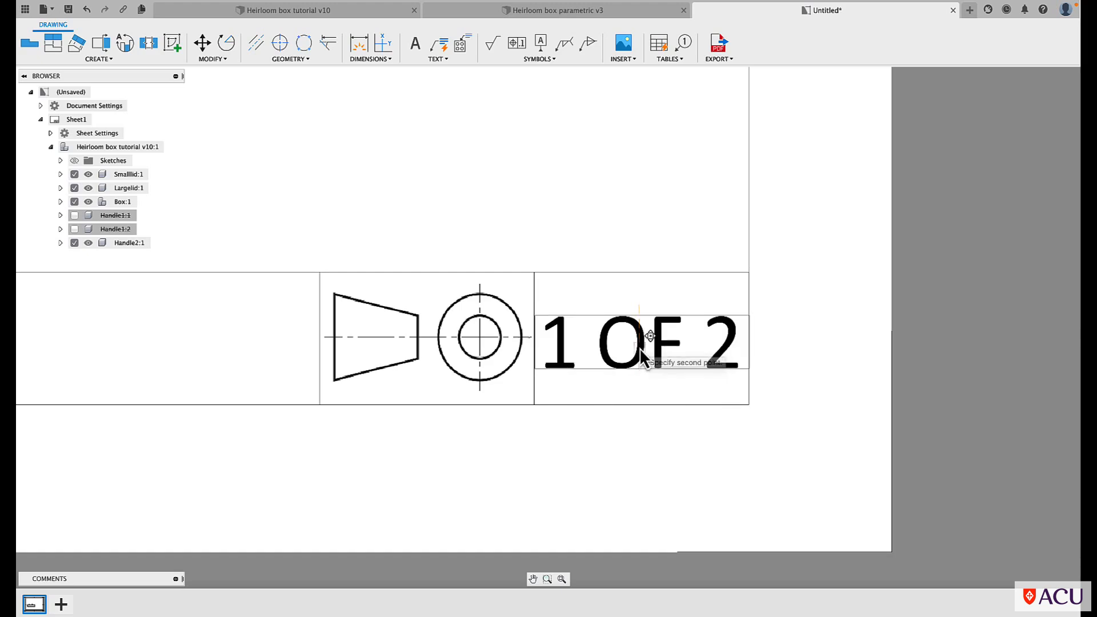
{"action": "left_click", "coordinate": [640, 348]}
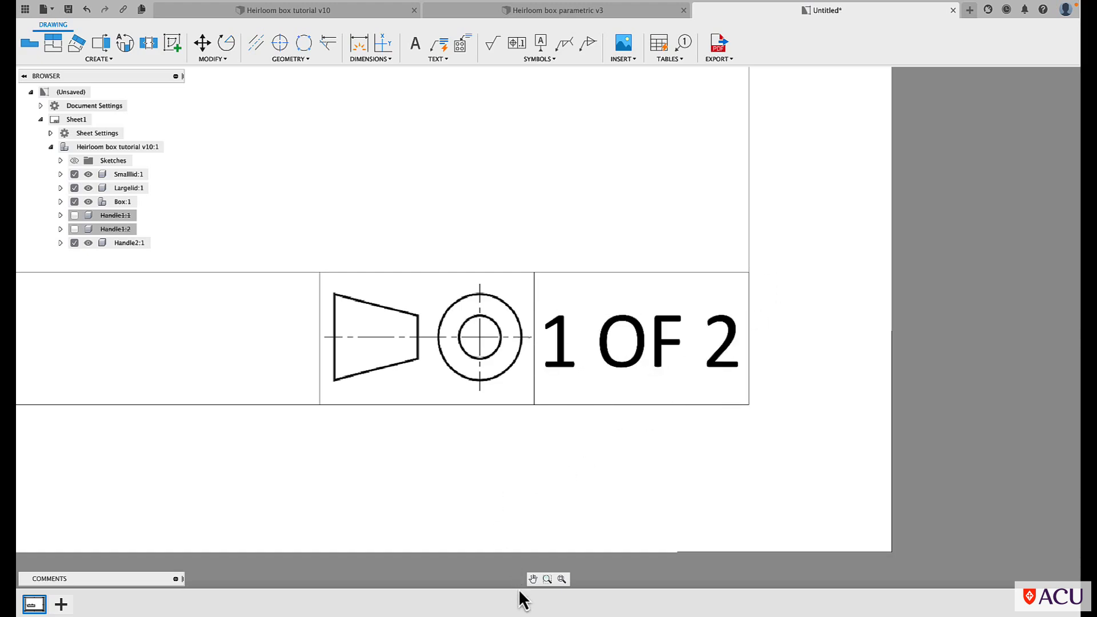
- Add the centred text SCALE 1:3 to the title block cell immediately before the projection symbol
{"action": "left_click", "coordinate": [533, 579]}
{"action": "left_click_drag", "start_coordinate": [394, 433], "coordinate": [722, 436]}
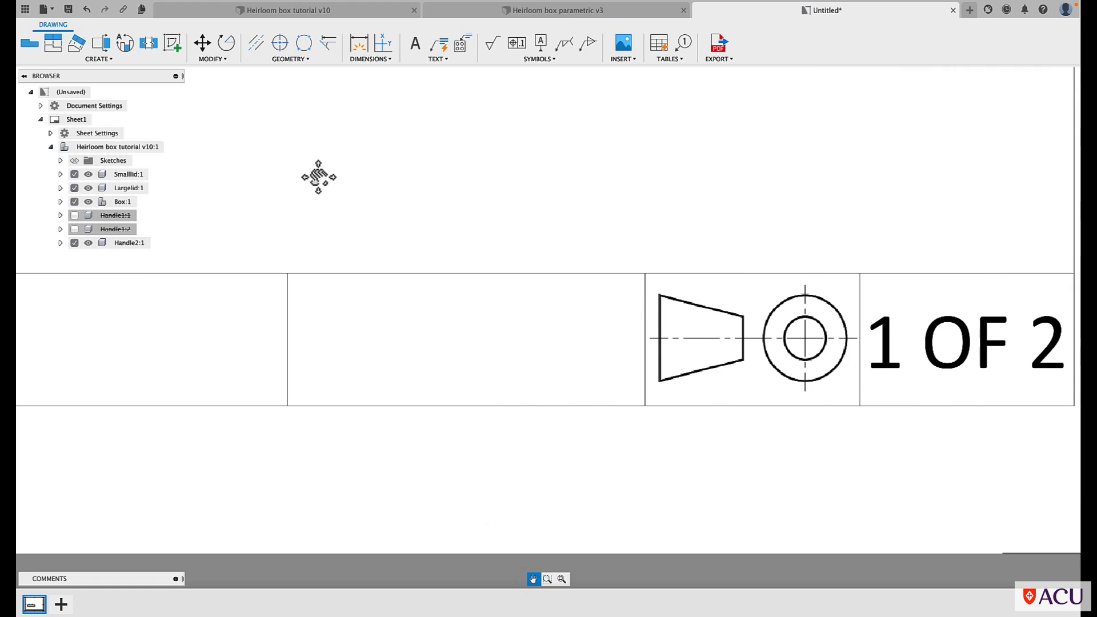
{"action": "left_click", "coordinate": [416, 43]}
{"action": "left_click", "coordinate": [288, 273]}
{"action": "left_click", "coordinate": [644, 407]}
{"action": "type", "text": "SCALE 1:3"}
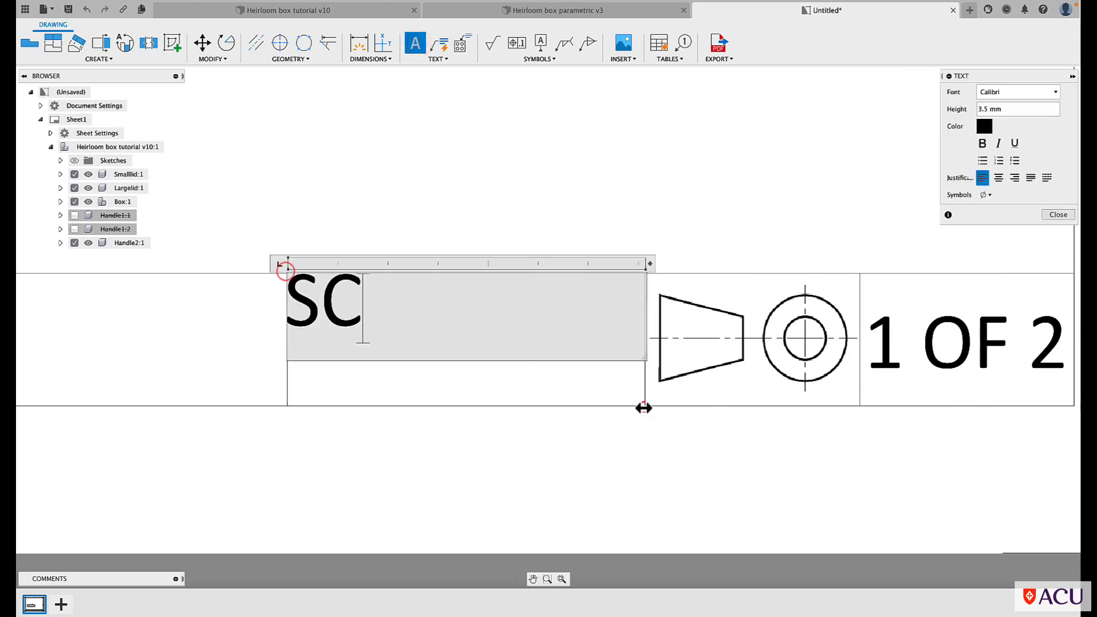
{"action": "left_click", "coordinate": [998, 183]}
{"action": "left_click", "coordinate": [482, 209]}
- Move the scale text down to the vertical middle of its cell
{"action": "left_click", "coordinate": [517, 293]}
{"action": "left_click", "coordinate": [477, 300]}
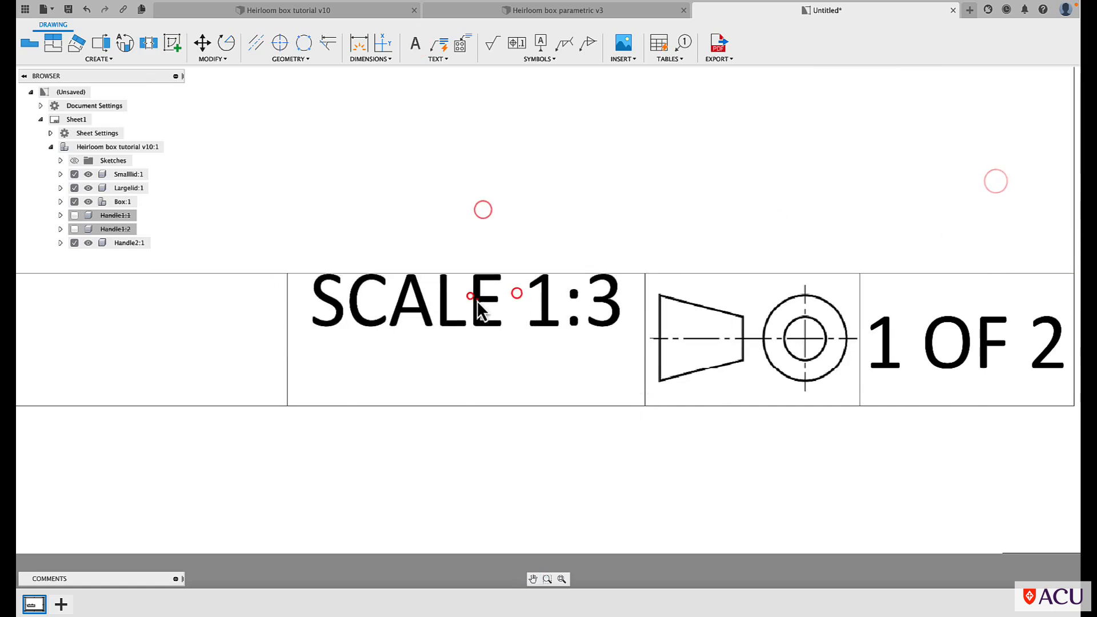
{"action": "left_click", "coordinate": [478, 305]}
{"action": "left_click_drag", "start_coordinate": [479, 297], "coordinate": [479, 340]}
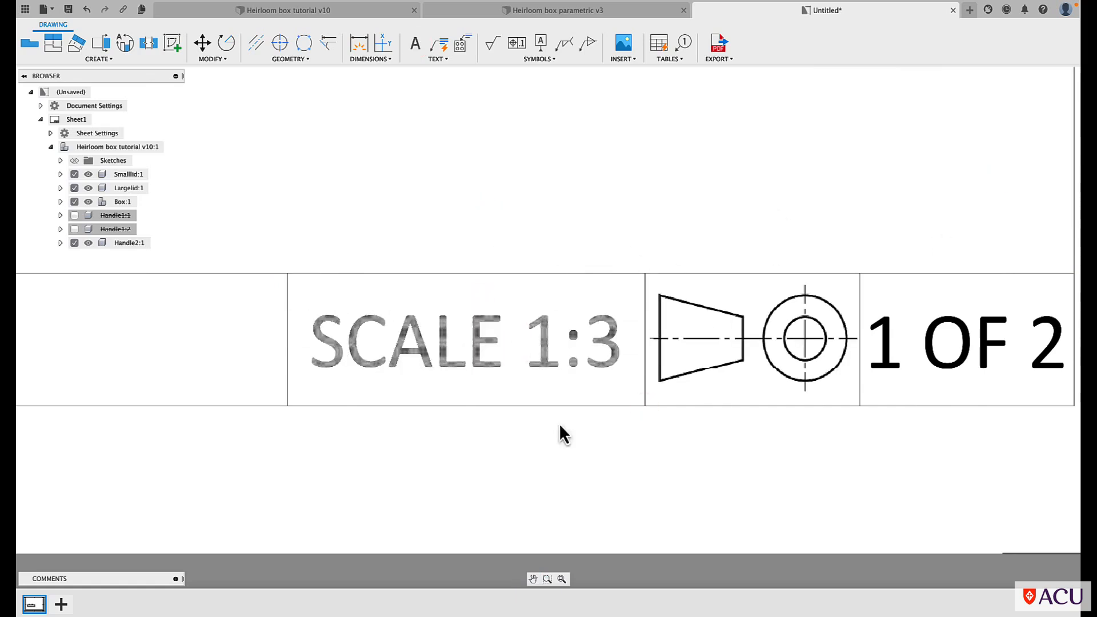
- Add the centred text JAN 10, 2023 to the cell before the scale and move it to mid-height
{"action": "left_click", "coordinate": [533, 579]}
{"action": "left_click_drag", "start_coordinate": [295, 451], "coordinate": [771, 473]}
{"action": "left_click", "coordinate": [416, 42]}
{"action": "left_click", "coordinate": [335, 295]}
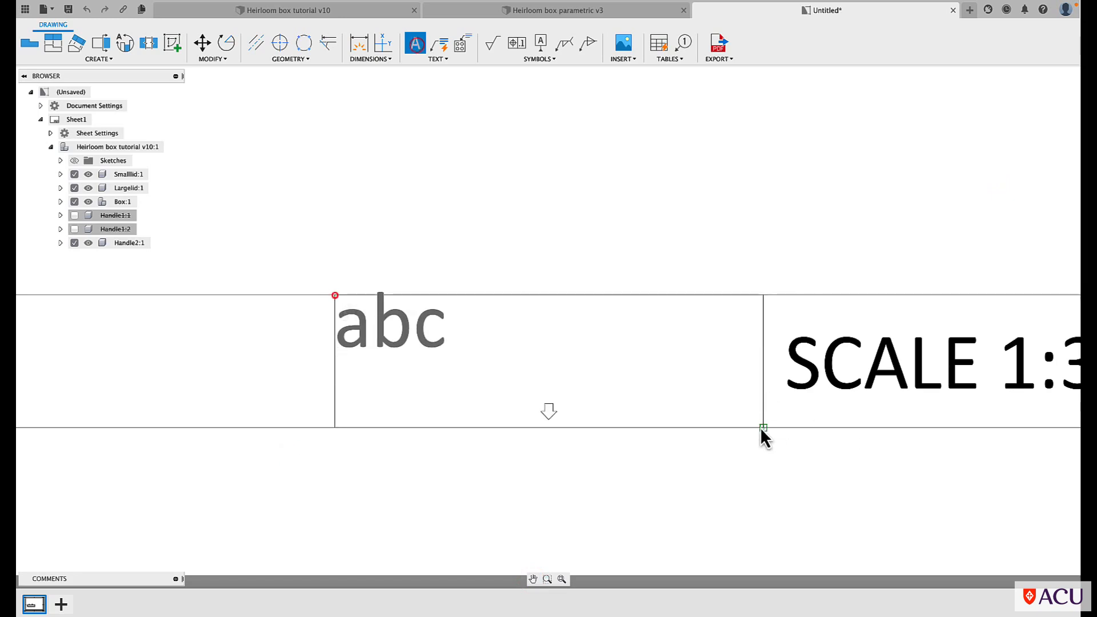
{"action": "left_click", "coordinate": [761, 427]}
{"action": "type", "text": "JAN 10, 2023"}
{"action": "left_click", "coordinate": [1001, 179]}
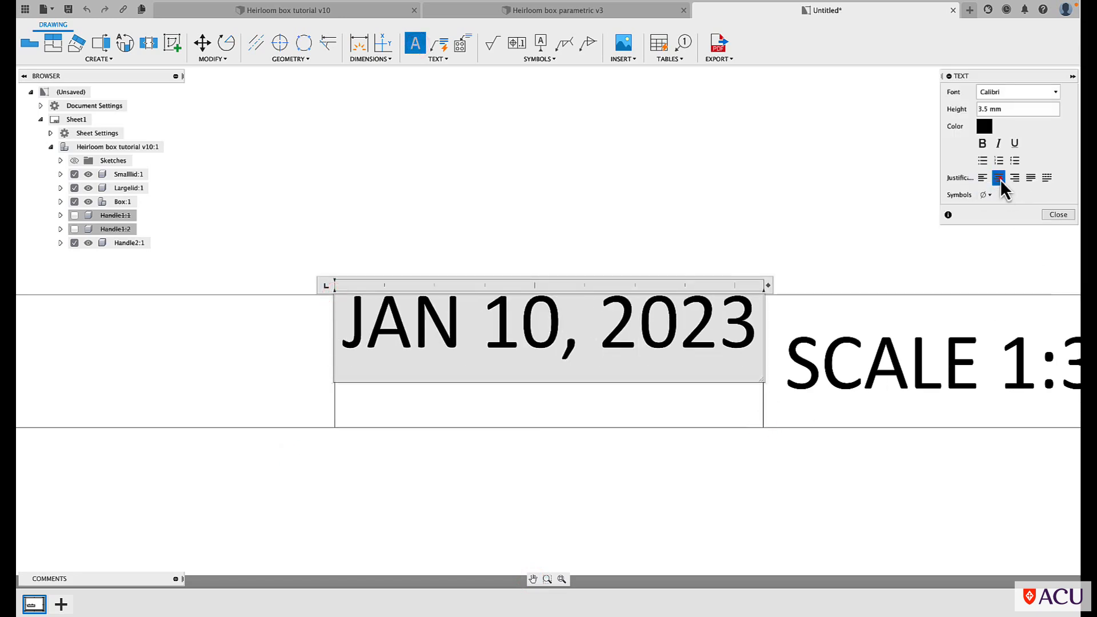
{"action": "left_click", "coordinate": [1051, 213]}
{"action": "left_click_drag", "start_coordinate": [528, 331], "coordinate": [528, 374]}
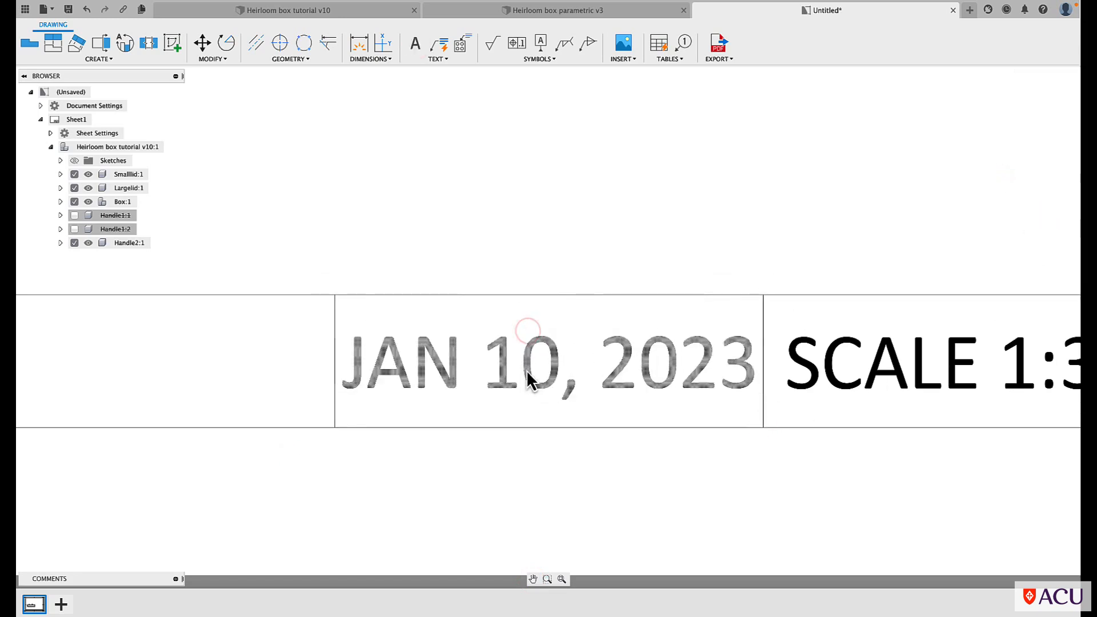
- Add the author's full name as centred text in the cell before the date and move it to mid-height
{"action": "left_click", "coordinate": [532, 580]}
{"action": "left_click_drag", "start_coordinate": [411, 436], "coordinate": [973, 456]}
{"action": "left_click", "coordinate": [415, 43]}
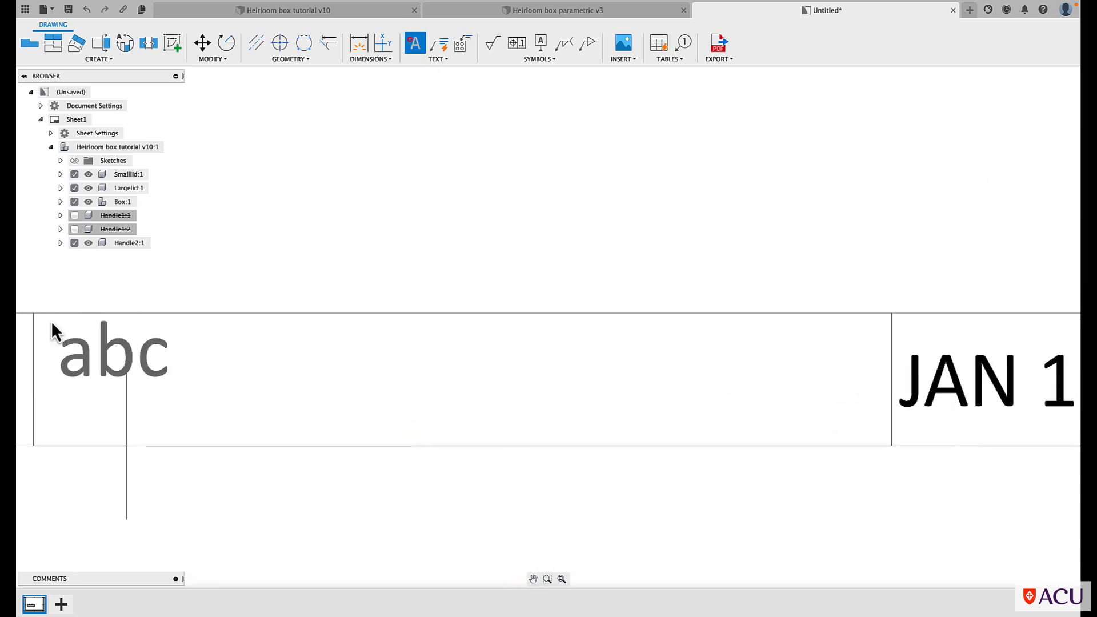
{"action": "left_click", "coordinate": [32, 311]}
{"action": "left_click", "coordinate": [890, 446]}
{"action": "type", "text": "DEAN MADDOCK"}
{"action": "left_click", "coordinate": [999, 178]}
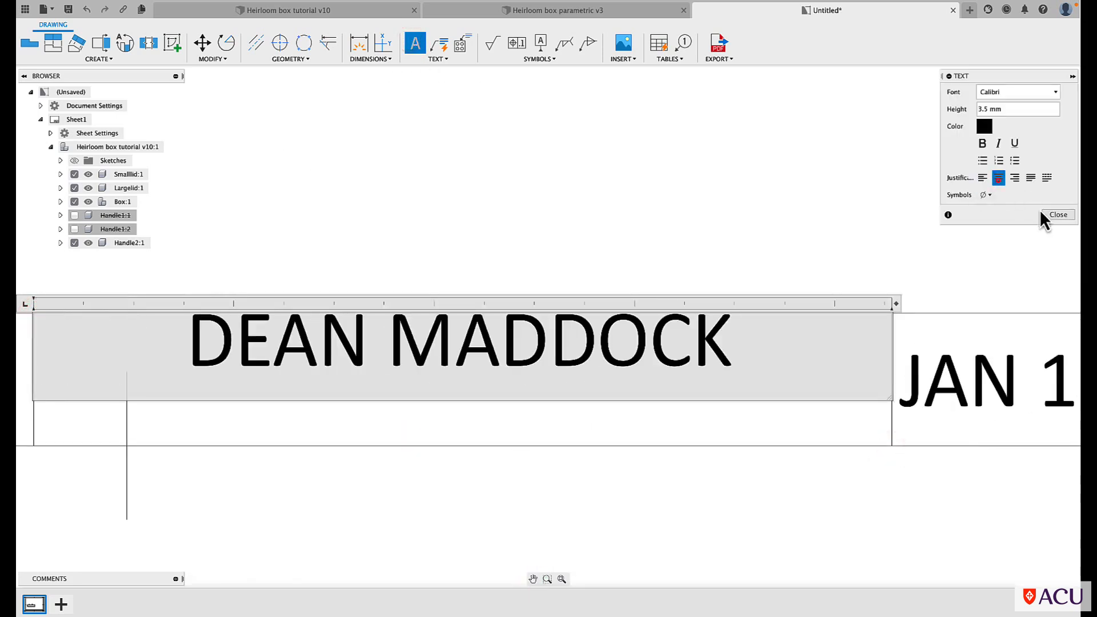
{"action": "left_click", "coordinate": [1055, 215]}
{"action": "left_click_drag", "start_coordinate": [482, 336], "coordinate": [475, 378]}
- Add the text HEIRLOOM BOX in a text box spanning the first title block cell
{"action": "left_click", "coordinate": [532, 580]}
{"action": "left_click_drag", "start_coordinate": [287, 475], "coordinate": [917, 470]}
{"action": "left_click_drag", "start_coordinate": [449, 497], "coordinate": [723, 505]}
{"action": "left_click_drag", "start_coordinate": [393, 518], "coordinate": [740, 506]}
{"action": "scroll", "coordinate": [463, 493], "scroll_direction": "down", "scroll_amount": 5}
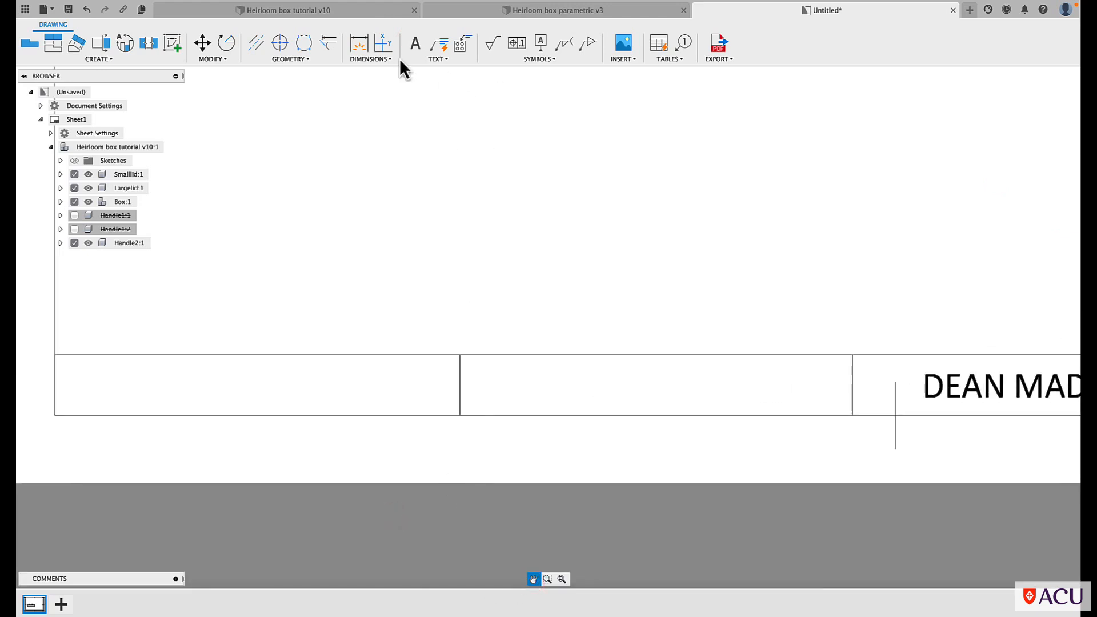
{"action": "left_click", "coordinate": [414, 43]}
{"action": "left_click", "coordinate": [53, 356]}
{"action": "left_click", "coordinate": [460, 415]}
{"action": "type", "text": "HEIRLOOM BOX"}
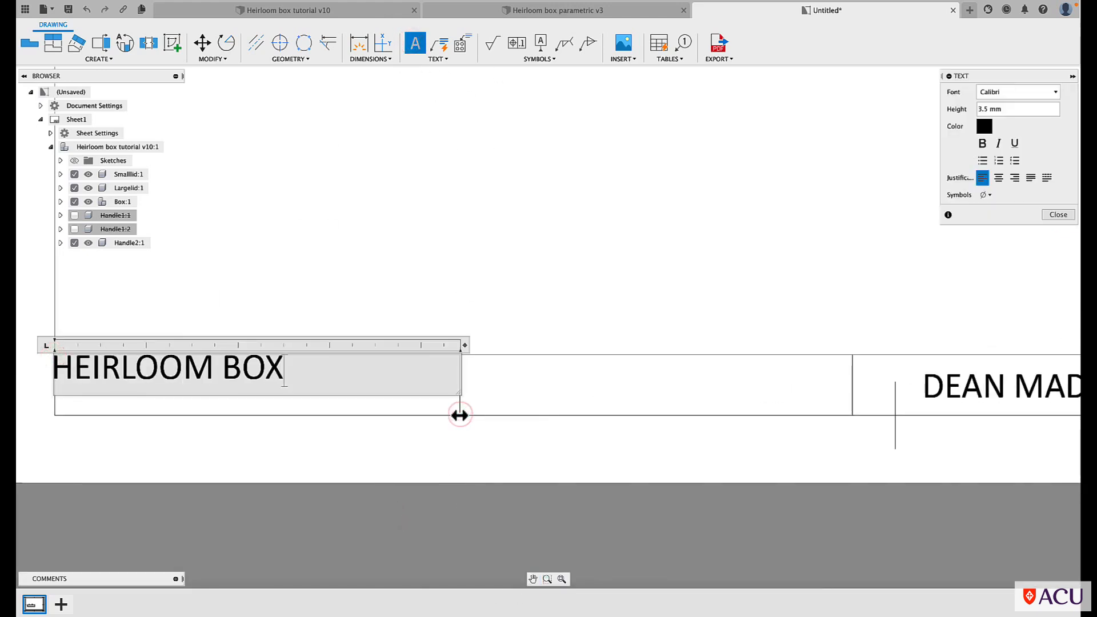
- Centre the HEIRLOOM BOX text horizontally and move it down to the middle of its cell
{"action": "left_click", "coordinate": [998, 177]}
{"action": "left_click", "coordinate": [1055, 215]}
{"action": "left_click", "coordinate": [292, 370]}
{"action": "left_click_drag", "start_coordinate": [273, 363], "coordinate": [274, 383]}
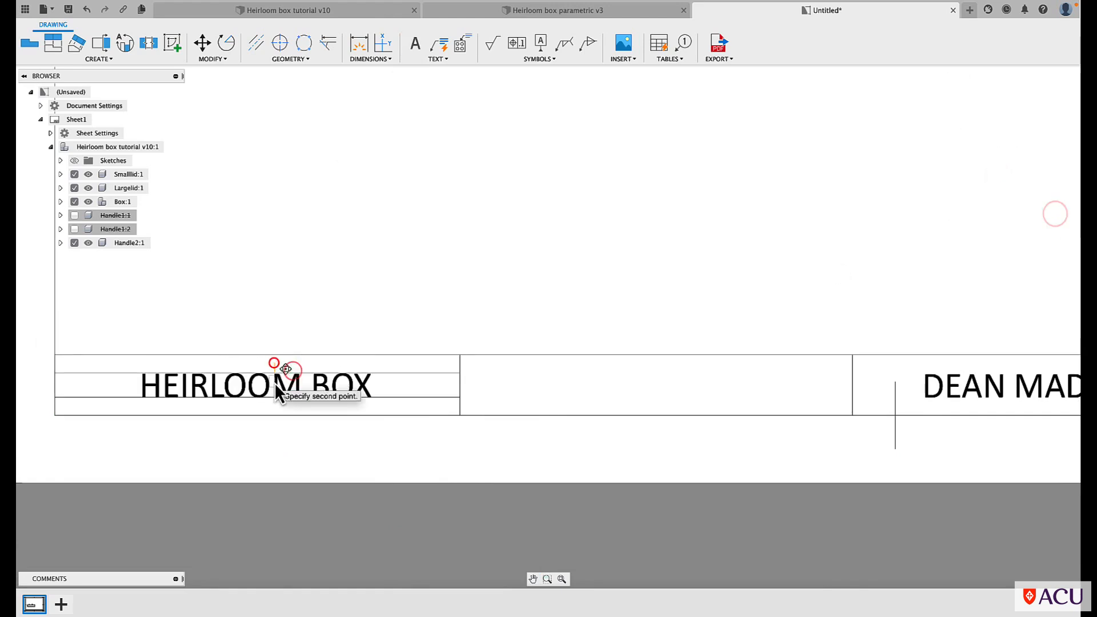
- Add the centred text FULL ASSEMBLY to the second title block cell and move it to mid-height
{"action": "left_click", "coordinate": [413, 43]}
{"action": "left_click", "coordinate": [461, 354]}
{"action": "left_click", "coordinate": [853, 417]}
{"action": "type", "text": "FULL ASSEMBLY"}
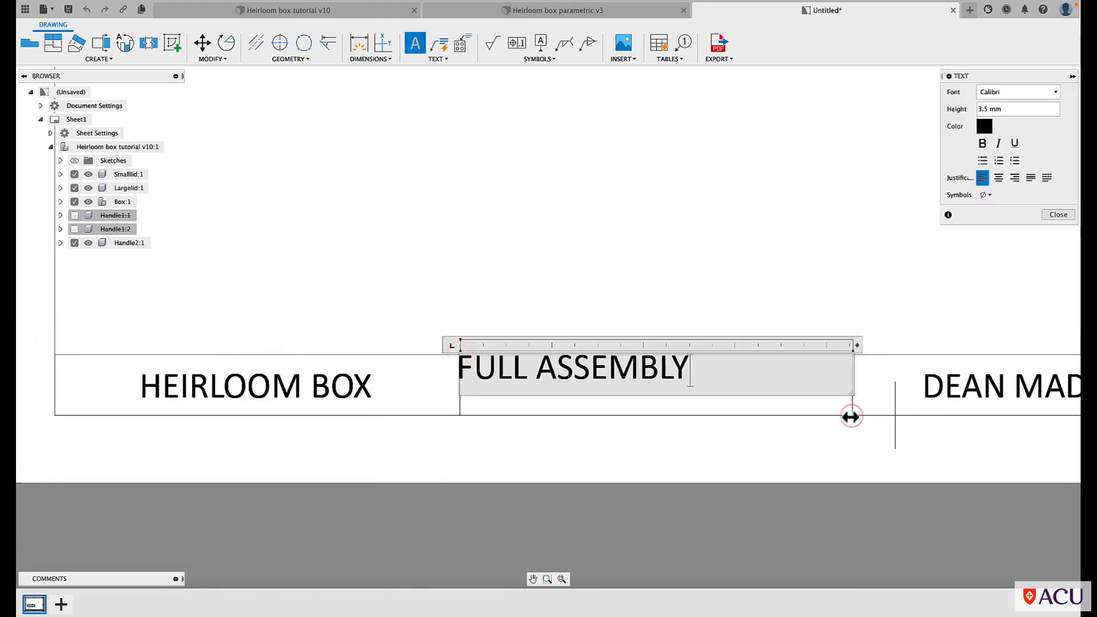
{"action": "left_click", "coordinate": [998, 177]}
{"action": "left_click", "coordinate": [1046, 215]}
{"action": "left_click_drag", "start_coordinate": [649, 371], "coordinate": [650, 393]}
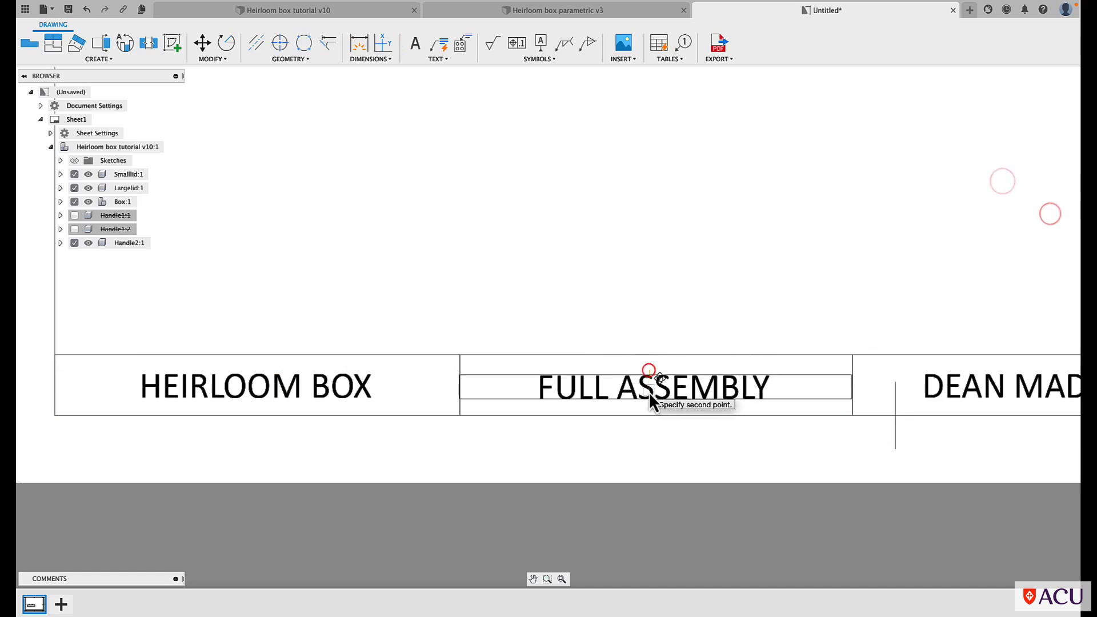
- Shift the front view slightly right and down, and place a projected top view directly above it
{"action": "left_click", "coordinate": [561, 579]}
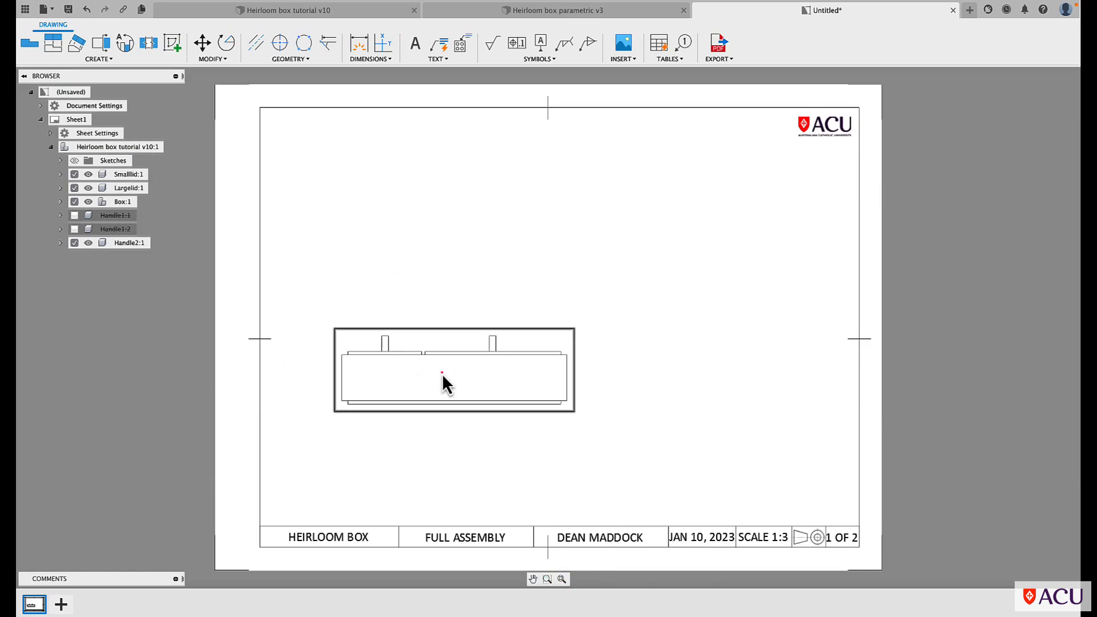
{"action": "mouse_move", "coordinate": [441, 372]}
{"action": "left_mouse_down"}
{"action": "mouse_move", "coordinate": [442, 392]}
{"action": "mouse_move", "coordinate": [447, 362]}
{"action": "mouse_move", "coordinate": [437, 372]}
{"action": "mouse_move", "coordinate": [457, 368]}
{"action": "mouse_move", "coordinate": [446, 355]}
{"action": "mouse_move", "coordinate": [445, 376]}
{"action": "mouse_move", "coordinate": [479, 373]}
{"action": "mouse_move", "coordinate": [448, 377]}
{"action": "left_mouse_up"}
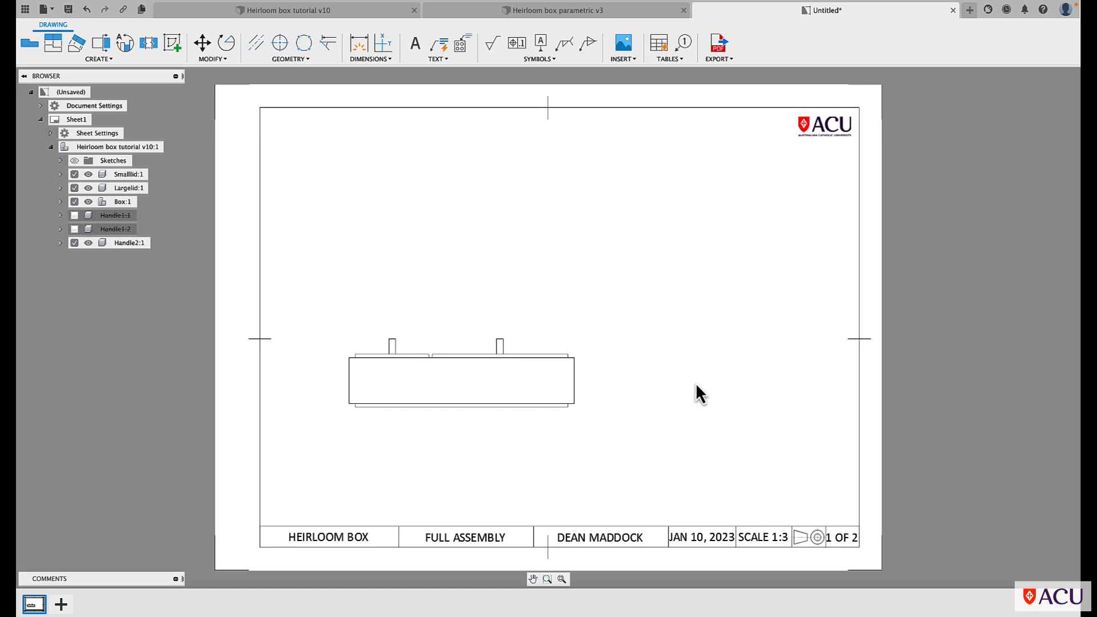
{"action": "left_click", "coordinate": [52, 45]}
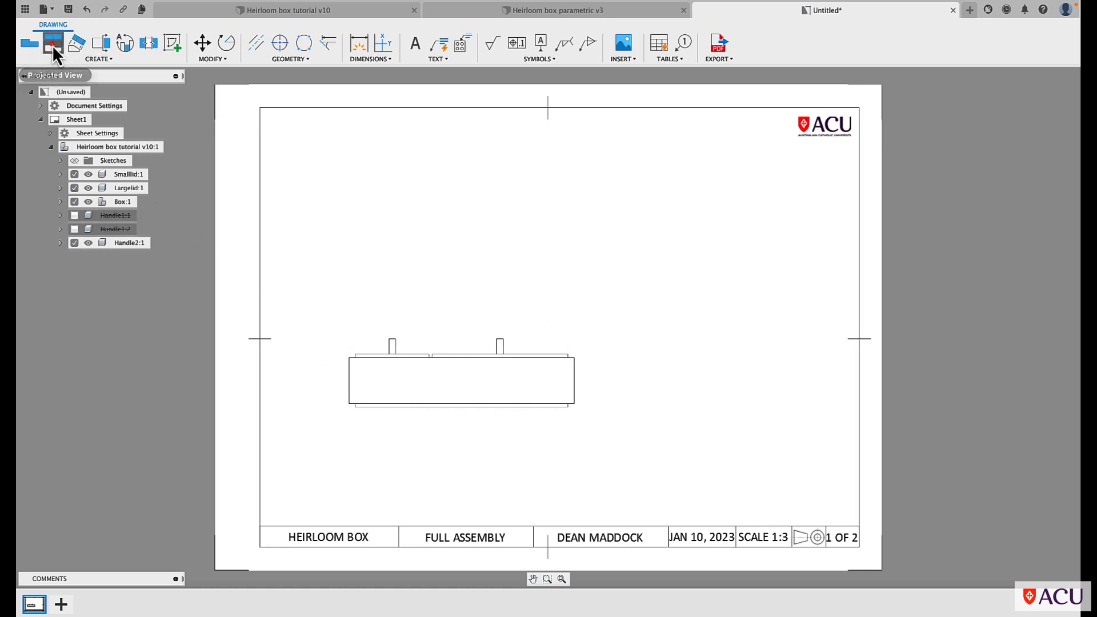
{"action": "left_click", "coordinate": [429, 380]}
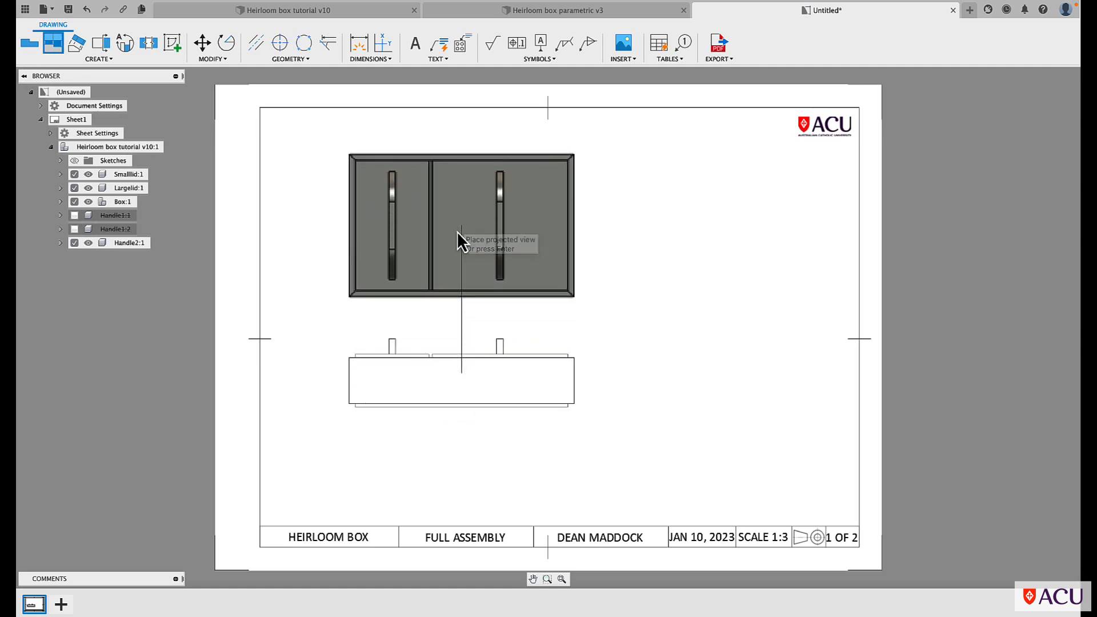
{"action": "left_click", "coordinate": [457, 234]}
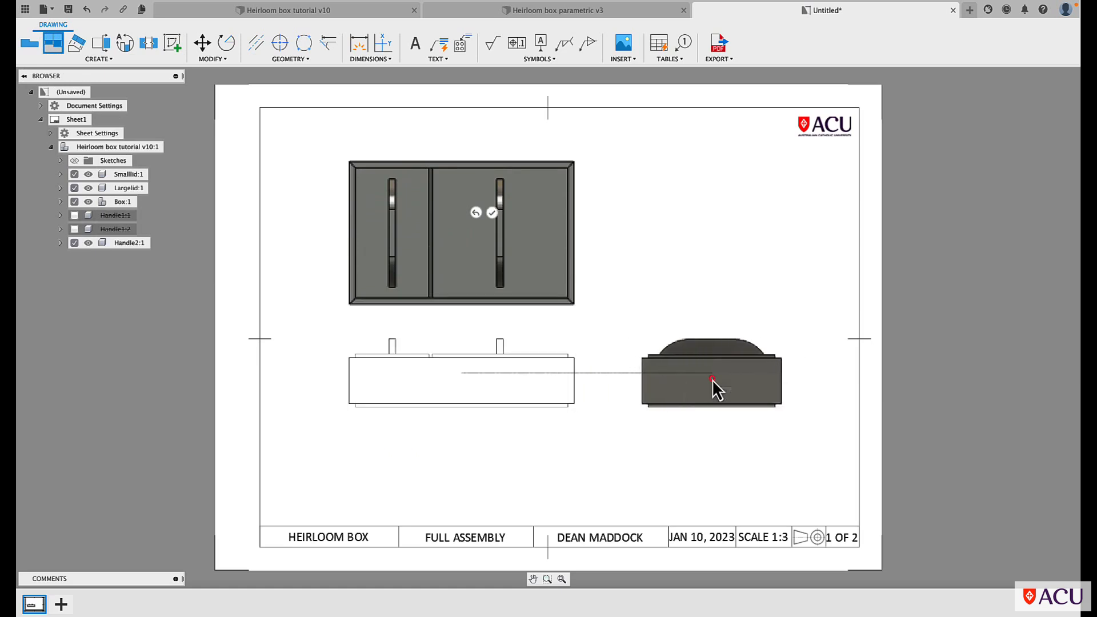
- Place projected side and isometric views of the box, and move the front view lower to widen the gap below the top view
{"action": "left_click", "coordinate": [712, 379]}
{"action": "scroll", "coordinate": [731, 314], "scroll_direction": "up", "scroll_amount": 1}
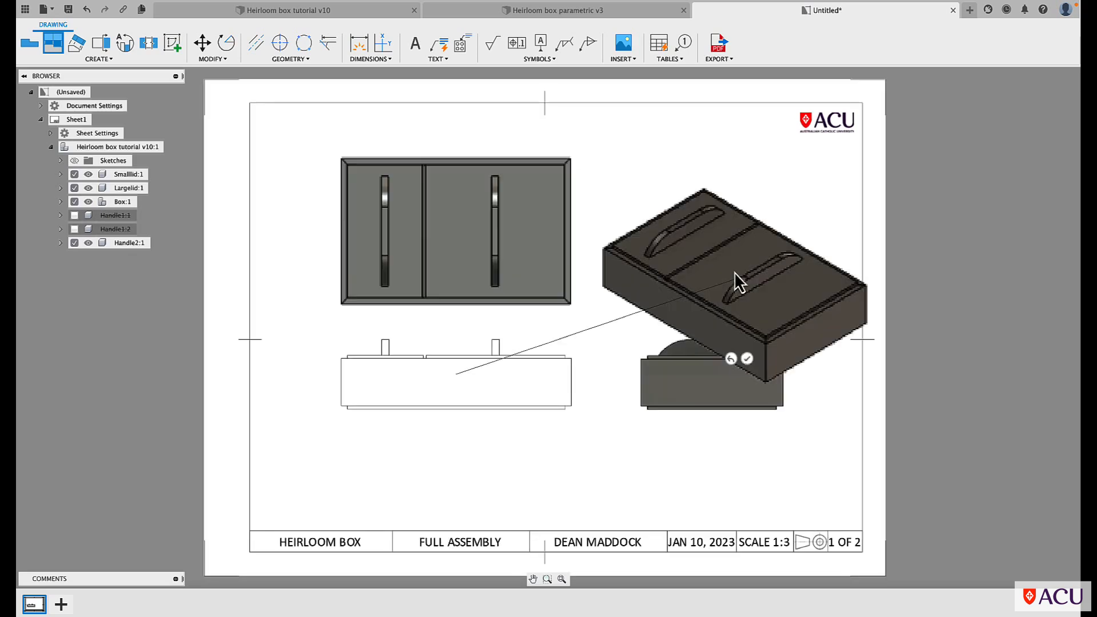
{"action": "left_click", "coordinate": [722, 207]}
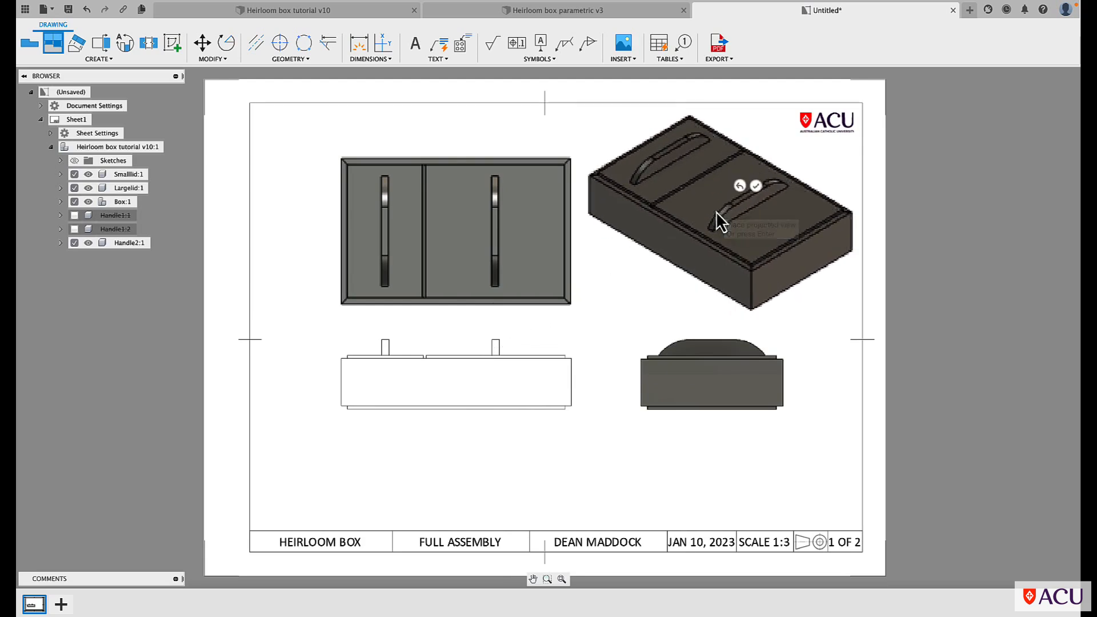
{"action": "key", "text": "Return"}
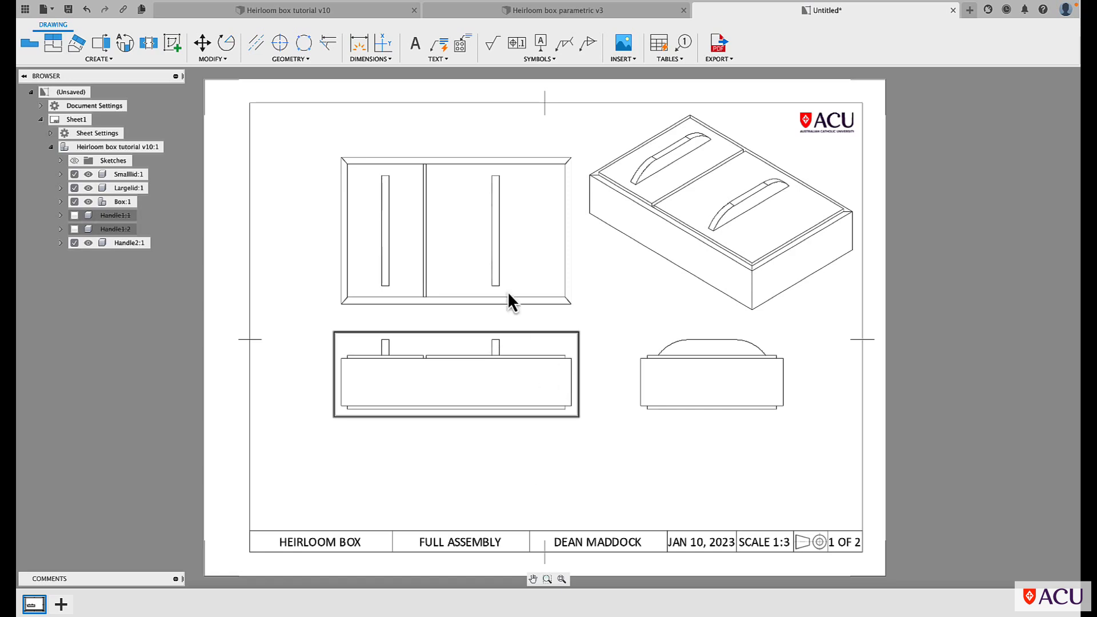
{"action": "left_click_drag", "start_coordinate": [446, 391], "coordinate": [416, 448]}
{"action": "left_click", "coordinate": [416, 448]}
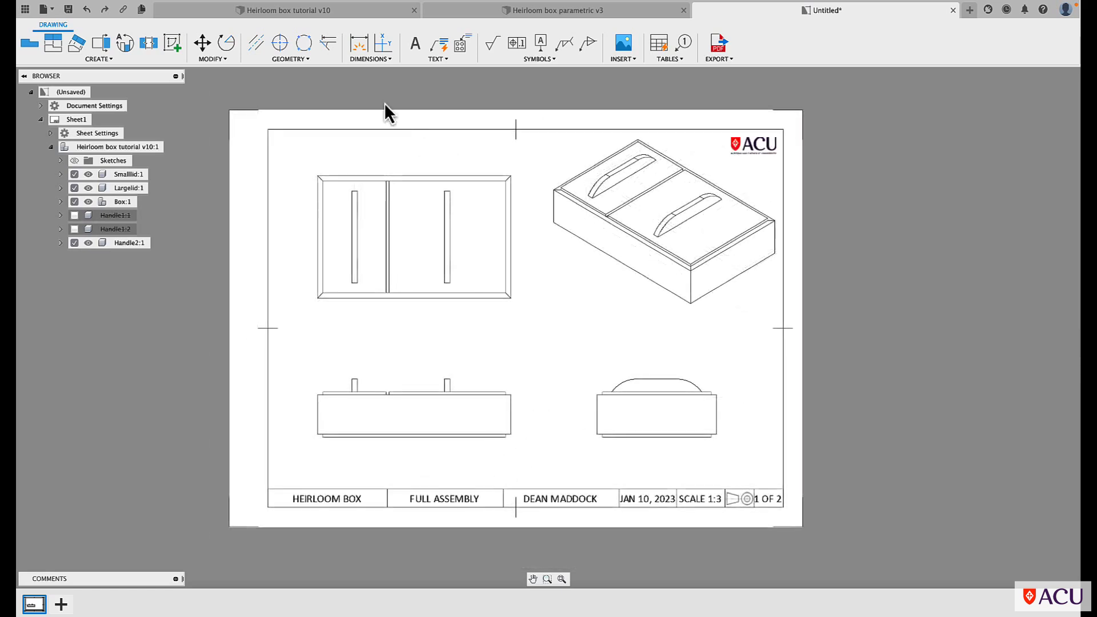
- Dimension the overall depth of the box in the top view, placing the vertical dimension to its left
{"action": "left_click", "coordinate": [365, 60]}
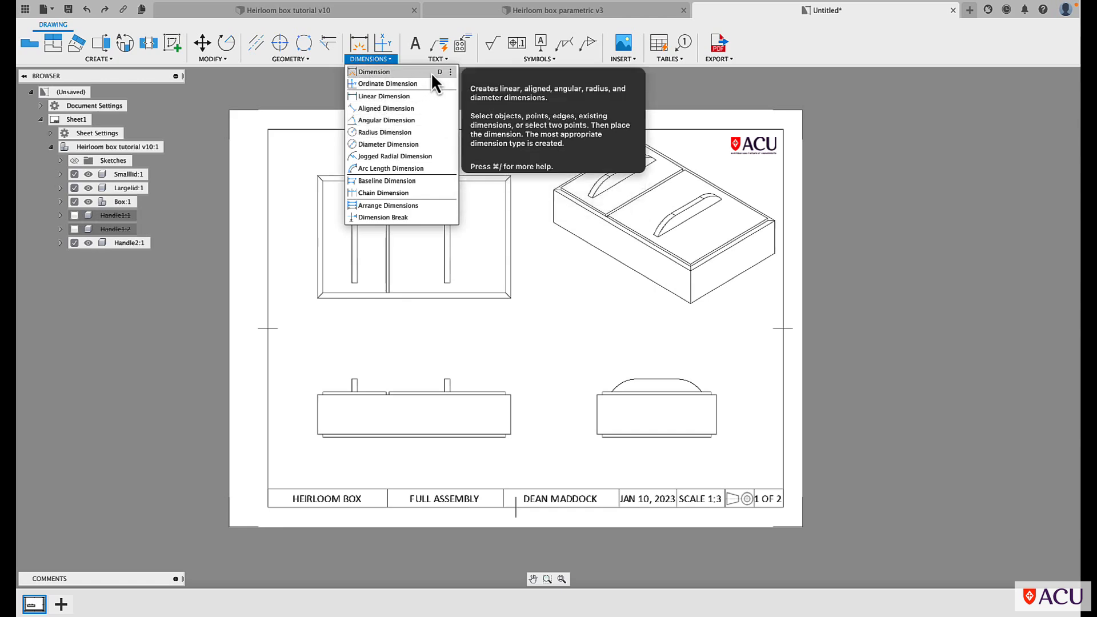
{"action": "key", "text": "d"}
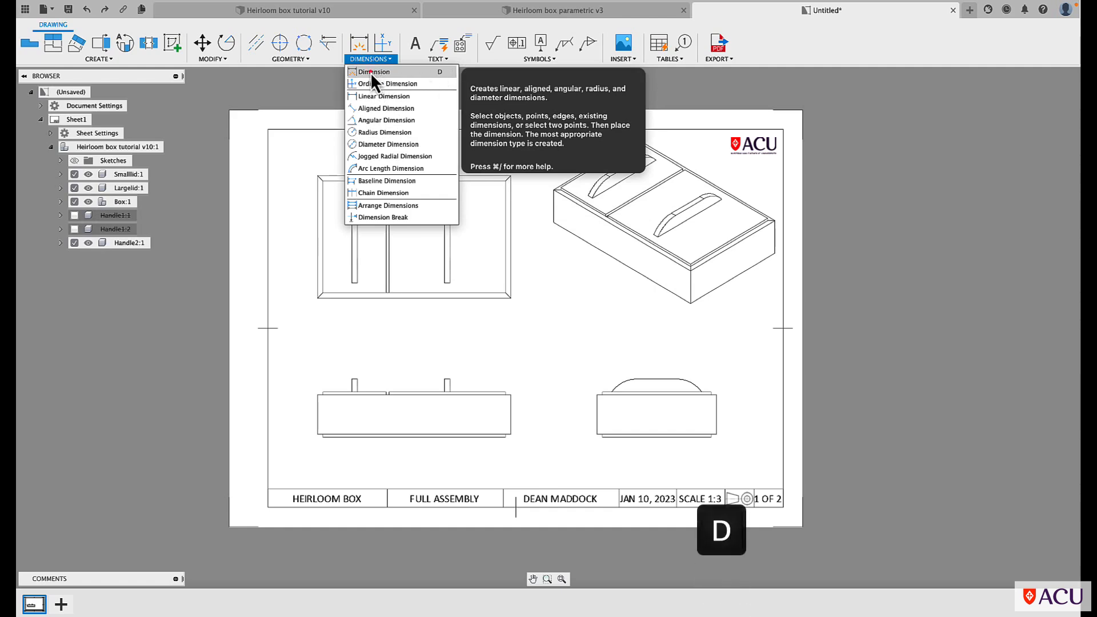
{"action": "left_click", "coordinate": [370, 72]}
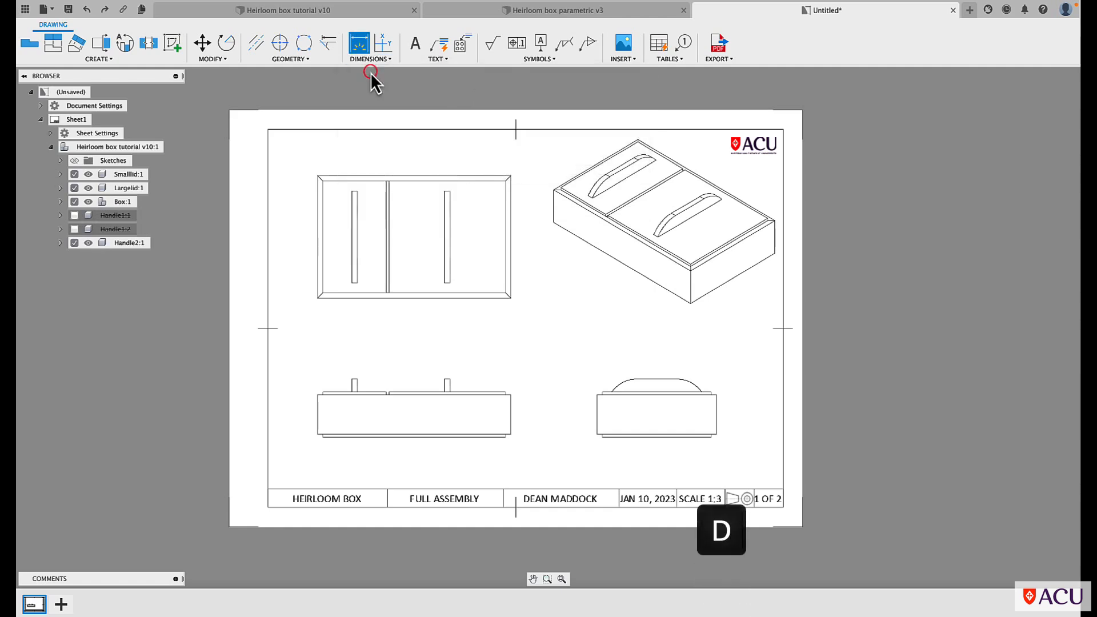
{"action": "left_click", "coordinate": [317, 176]}
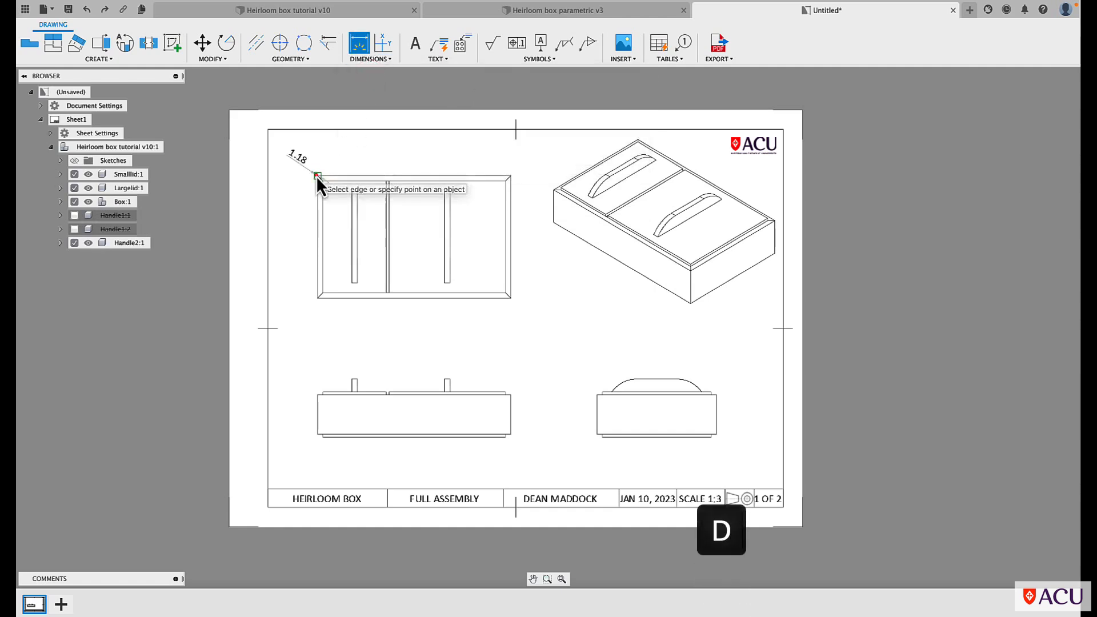
{"action": "left_click", "coordinate": [317, 299]}
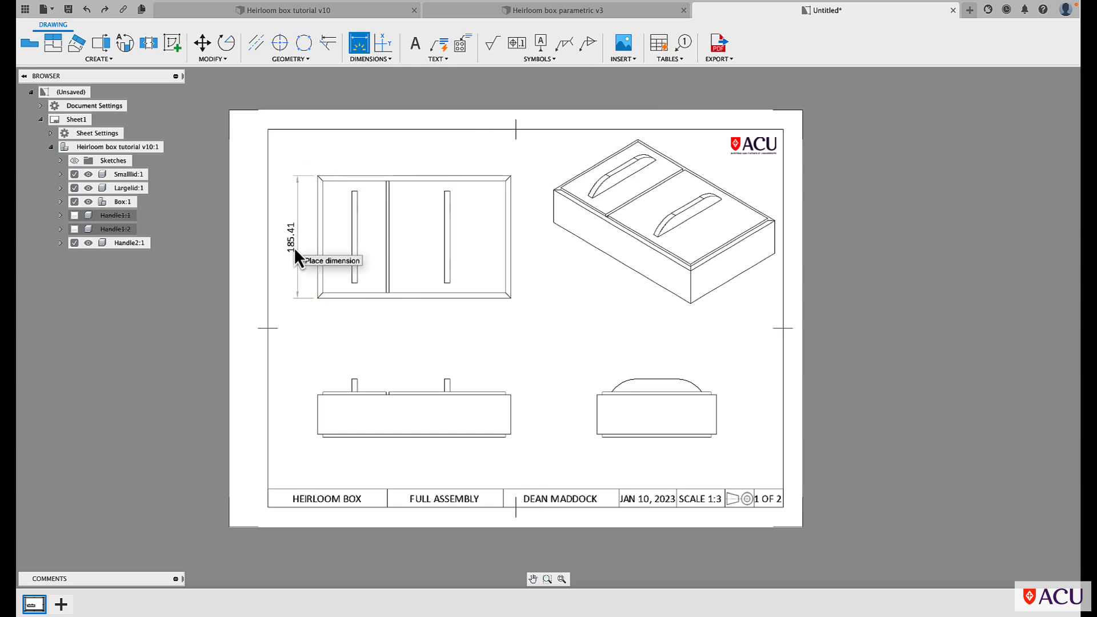
{"action": "left_click", "coordinate": [290, 244]}
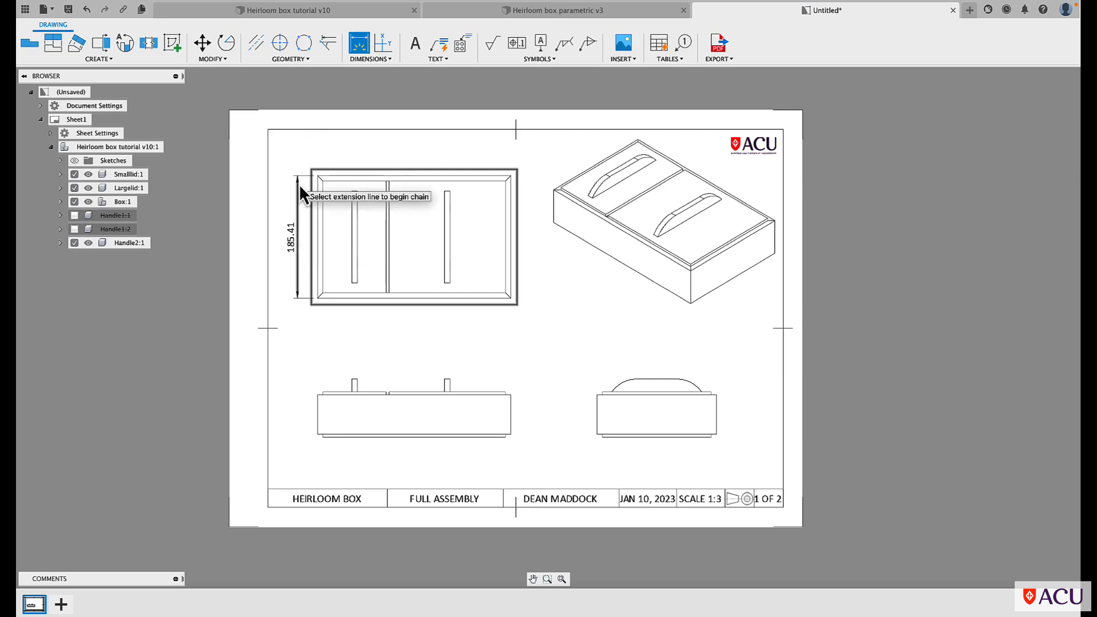
{"action": "key", "text": "Escape"}
- Set the linear precision of the top view's vertical dimension to whole millimetres without decimals
{"action": "left_click", "coordinate": [290, 242]}
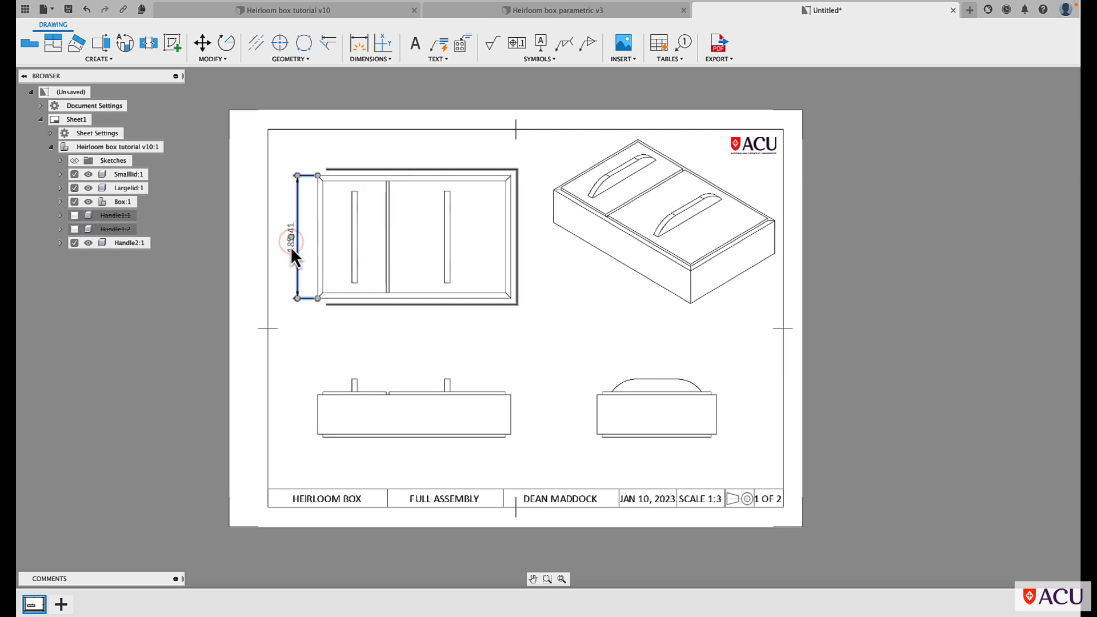
{"action": "double_click", "coordinate": [290, 246]}
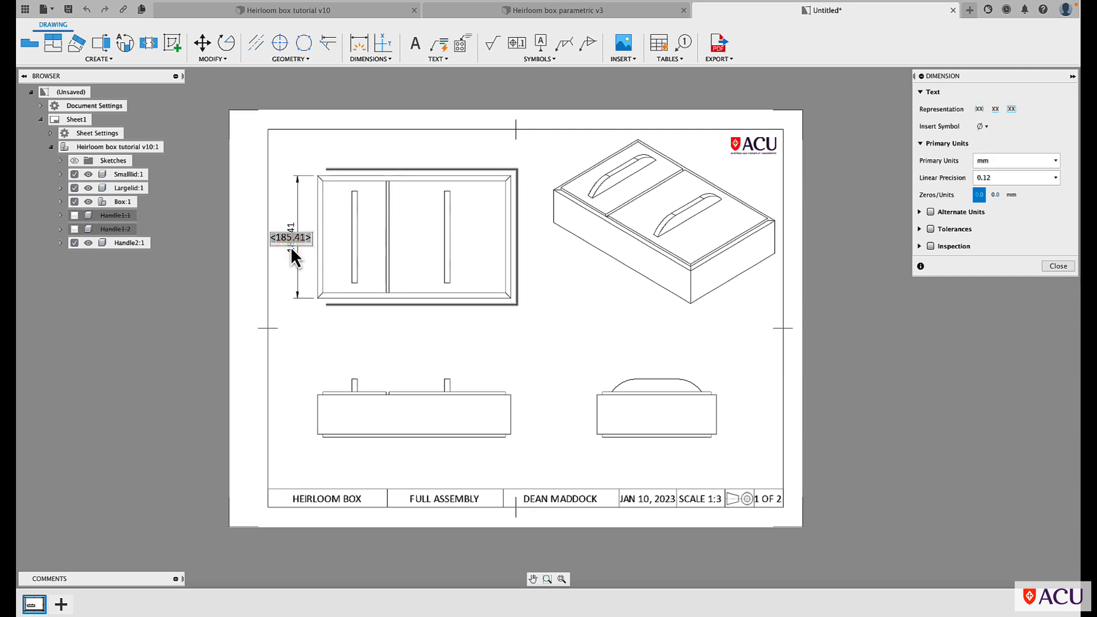
{"action": "left_click", "coordinate": [1057, 180]}
{"action": "left_click", "coordinate": [1003, 192]}
{"action": "left_click", "coordinate": [1059, 266]}
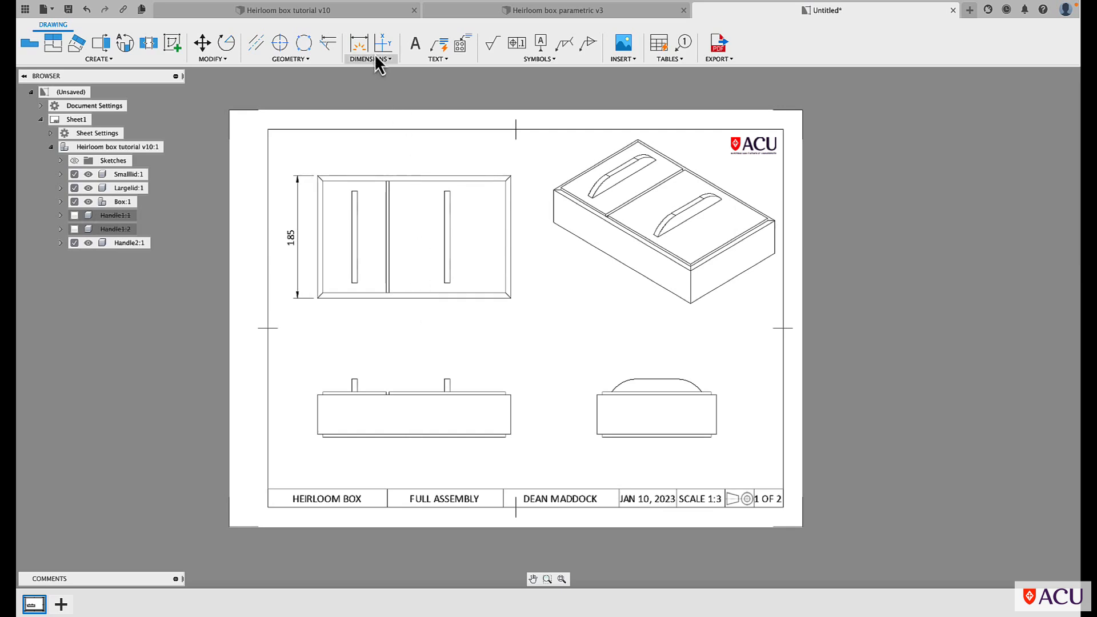
- Dimension the overall length of the box between the upper corners of the top view, placing the dimension above it
{"action": "left_click", "coordinate": [359, 46]}
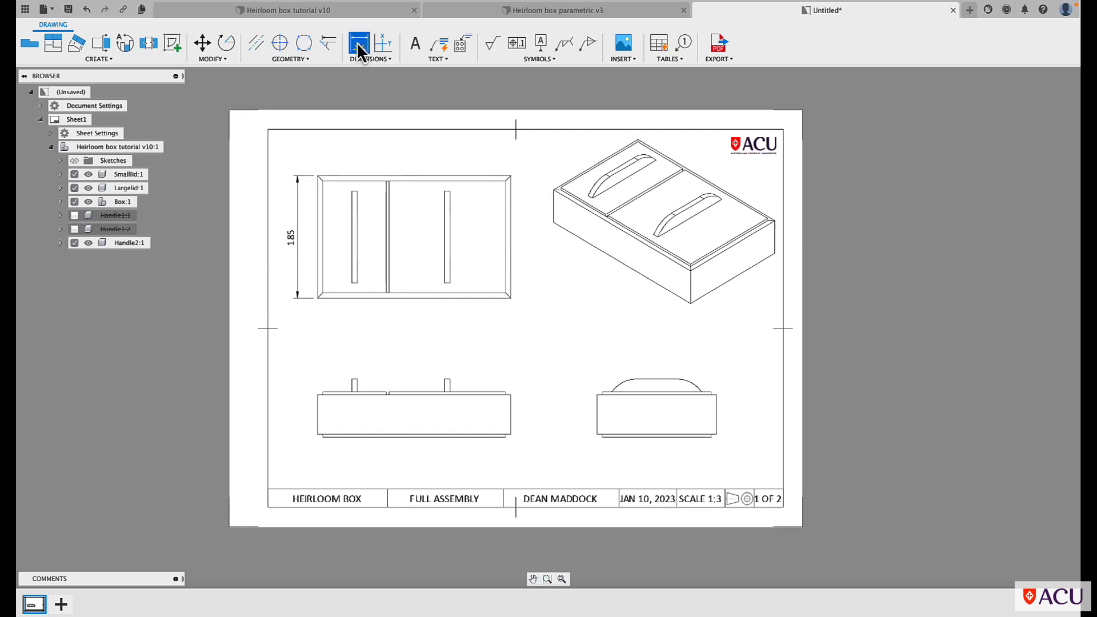
{"action": "left_click", "coordinate": [317, 176]}
{"action": "left_click", "coordinate": [511, 177]}
{"action": "left_click", "coordinate": [409, 156]}
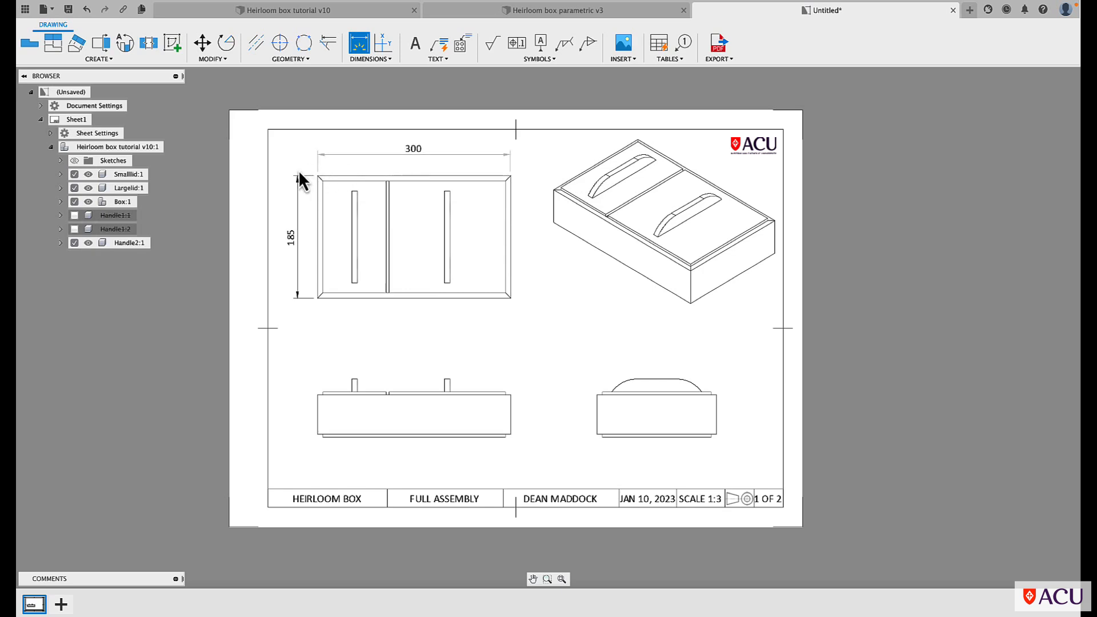
{"action": "left_click", "coordinate": [410, 149]}
- Dimension the height of the box body in the front view, placing the vertical dimension to its left
{"action": "left_click", "coordinate": [318, 395]}
{"action": "left_click", "coordinate": [318, 435]}
{"action": "left_click", "coordinate": [305, 406]}
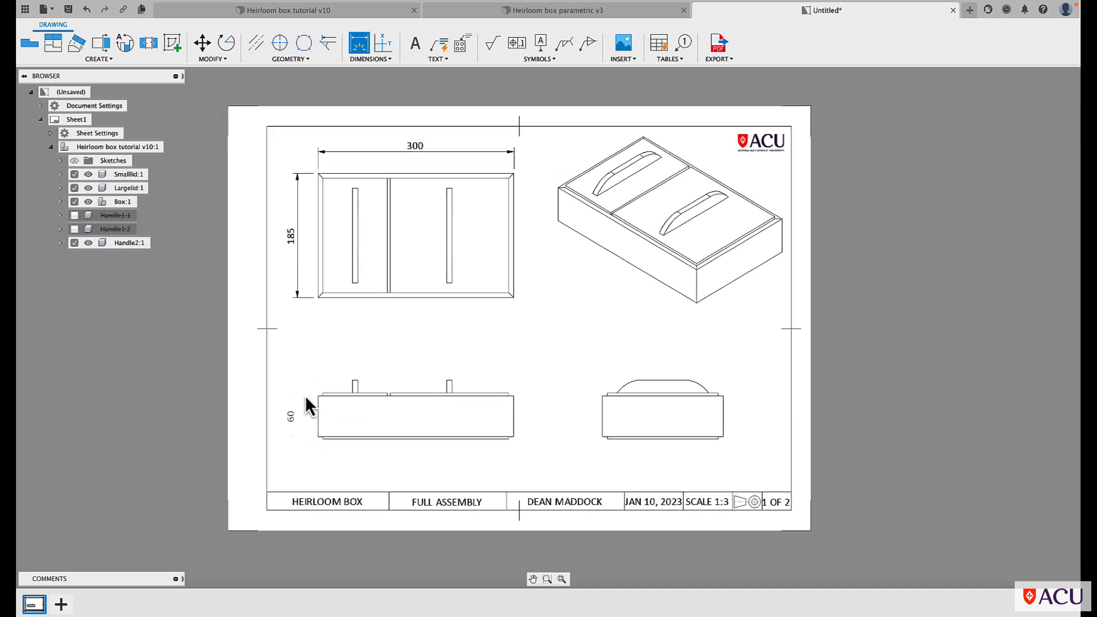
{"action": "left_click", "coordinate": [297, 322]}
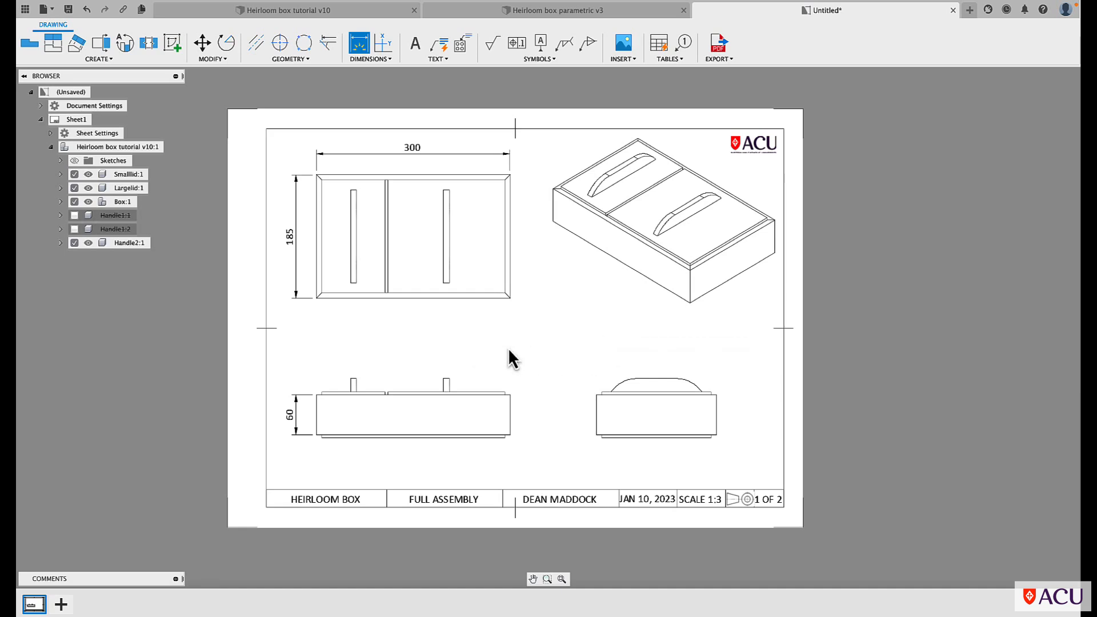
{"action": "key", "text": "Escape"}
- Change the front view's style to show visible and hidden edges
{"action": "left_click", "coordinate": [368, 423]}
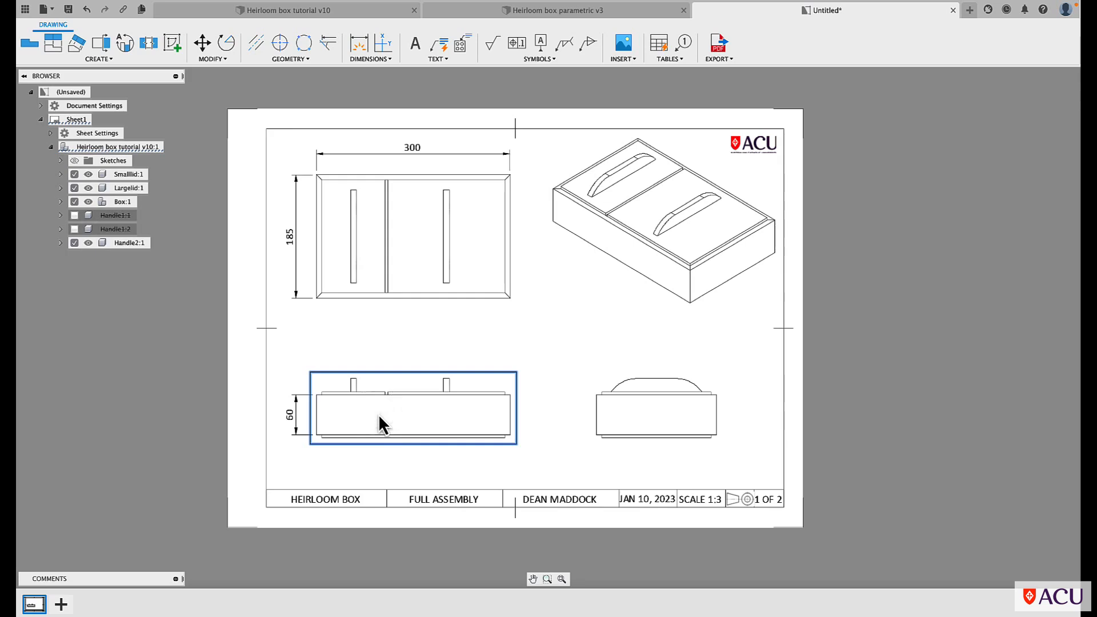
{"action": "right_click", "coordinate": [378, 415]}
{"action": "left_click", "coordinate": [415, 398]}
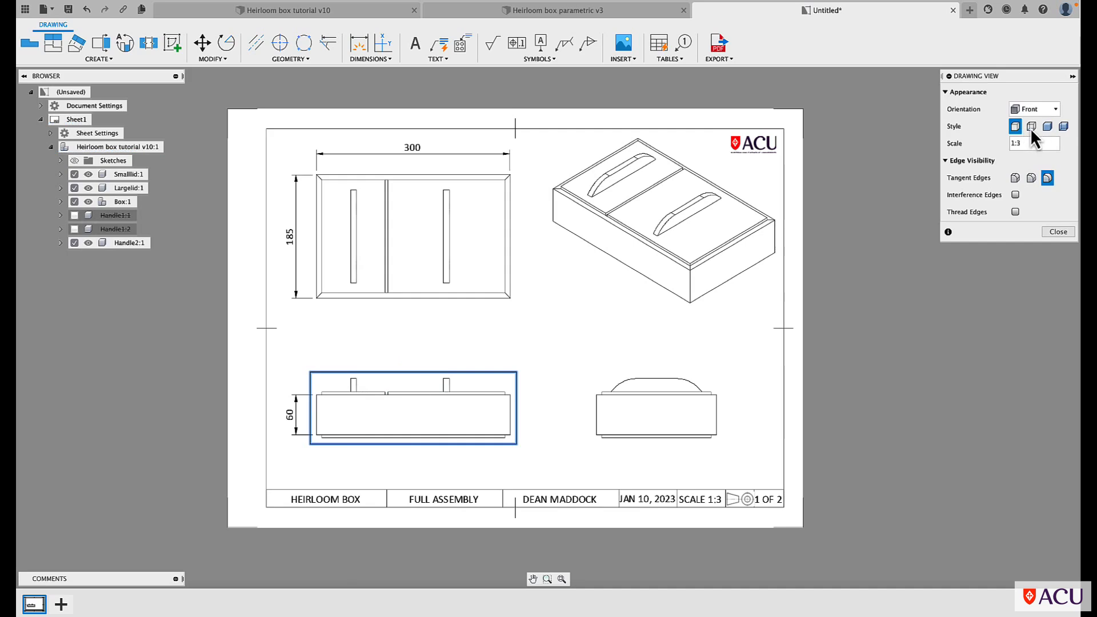
{"action": "left_click", "coordinate": [1032, 127]}
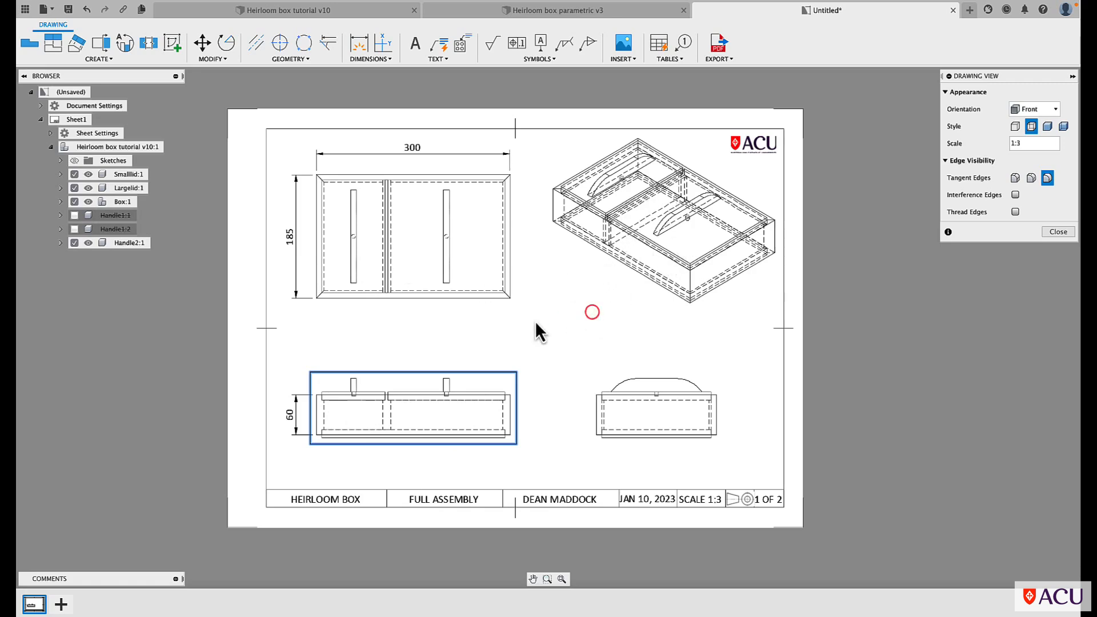
{"action": "key", "text": "Escape"}
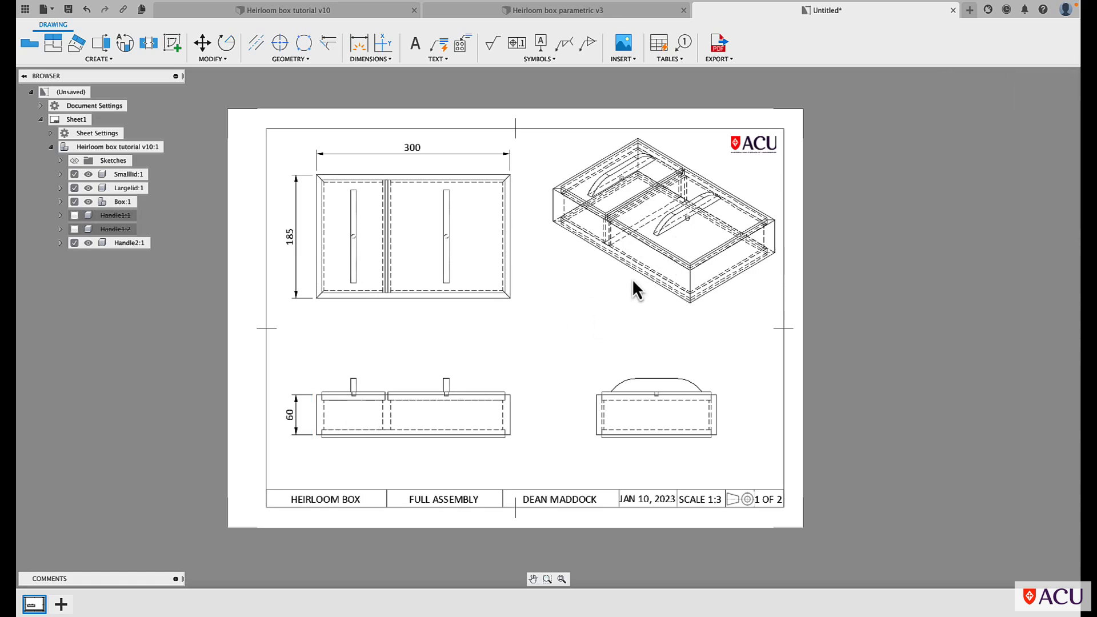
- Override the isometric view's inherited style, trying the shaded look and settling on visible edges only
{"action": "left_click", "coordinate": [644, 231]}
{"action": "right_click", "coordinate": [645, 231]}
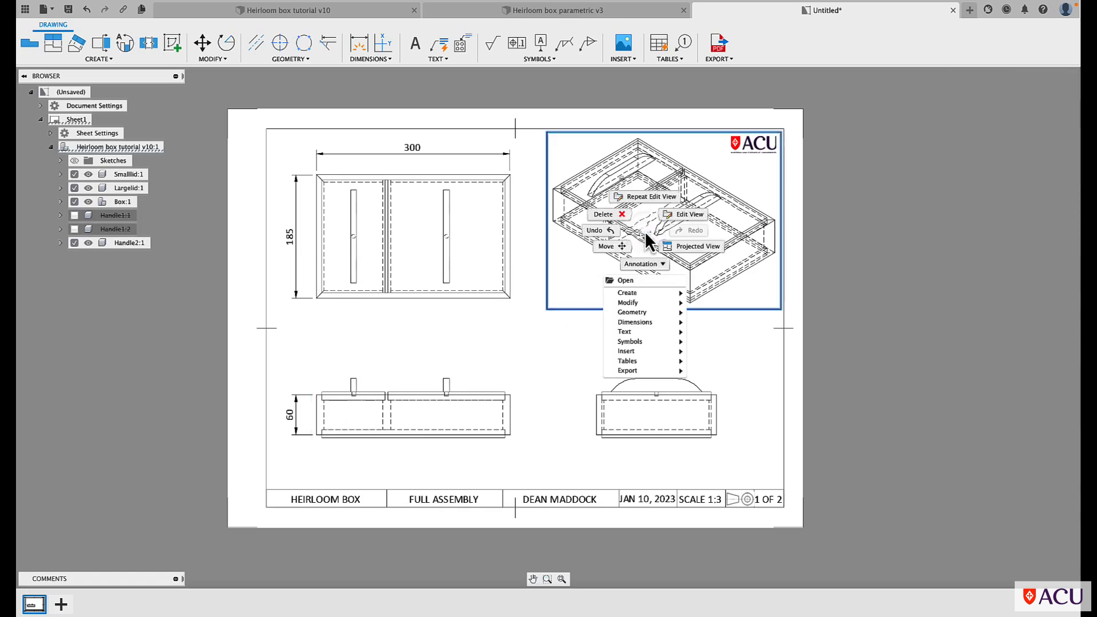
{"action": "left_click", "coordinate": [696, 216]}
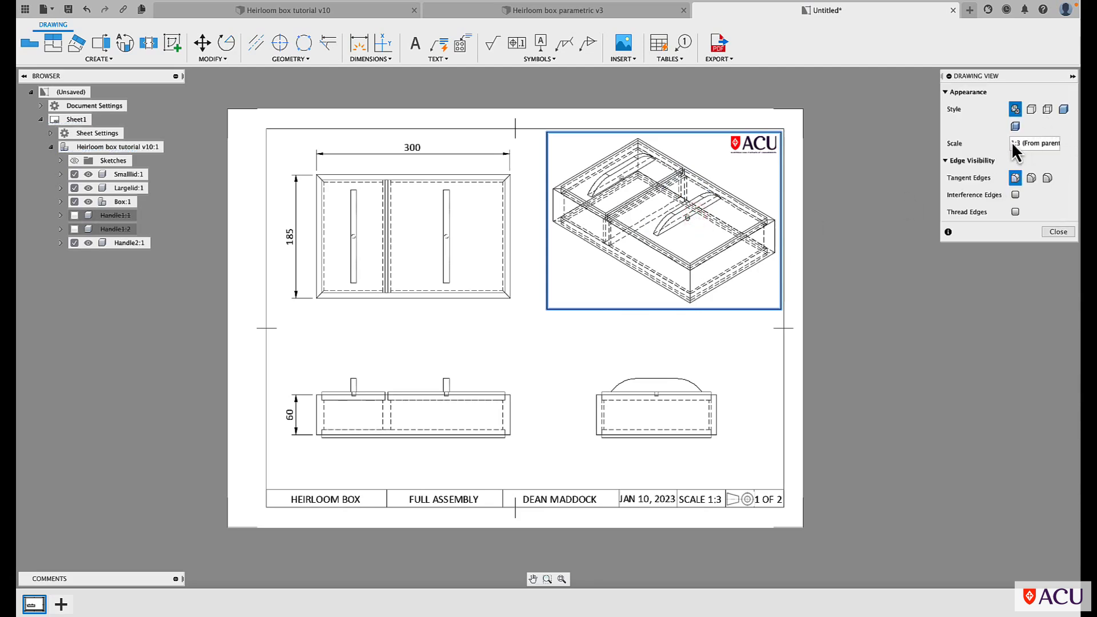
{"action": "left_click", "coordinate": [1032, 111]}
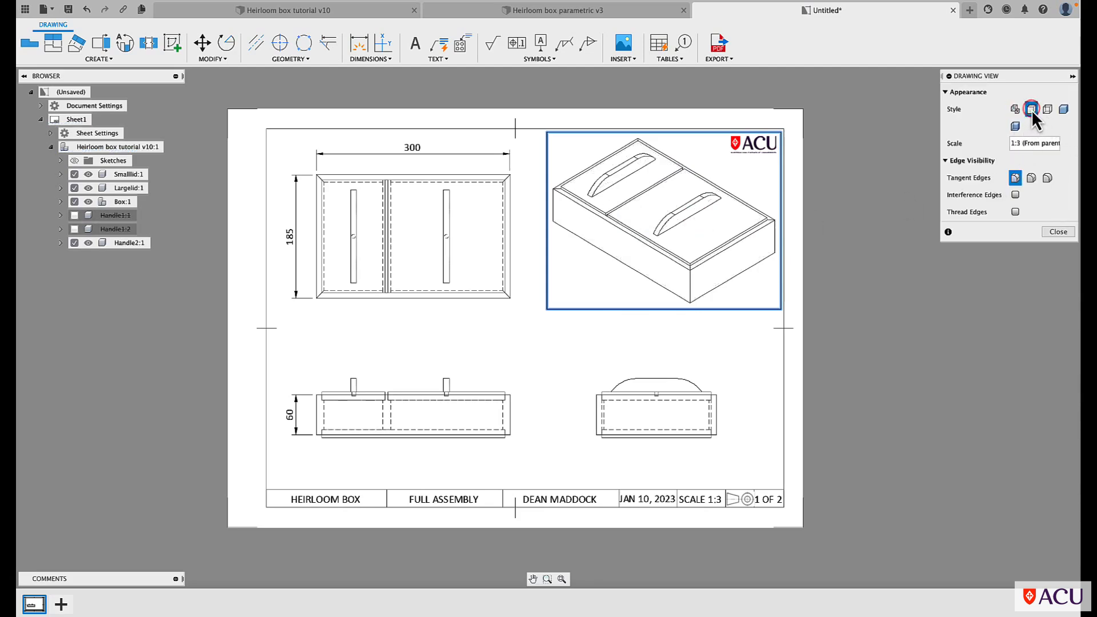
{"action": "left_click", "coordinate": [1063, 110]}
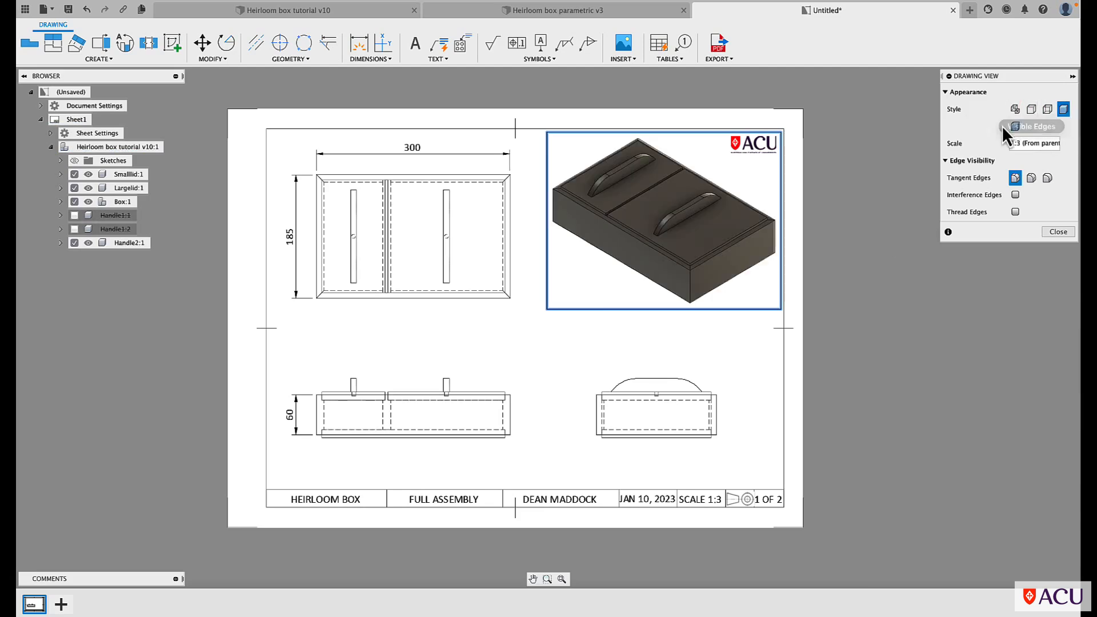
{"action": "left_click", "coordinate": [1031, 110]}
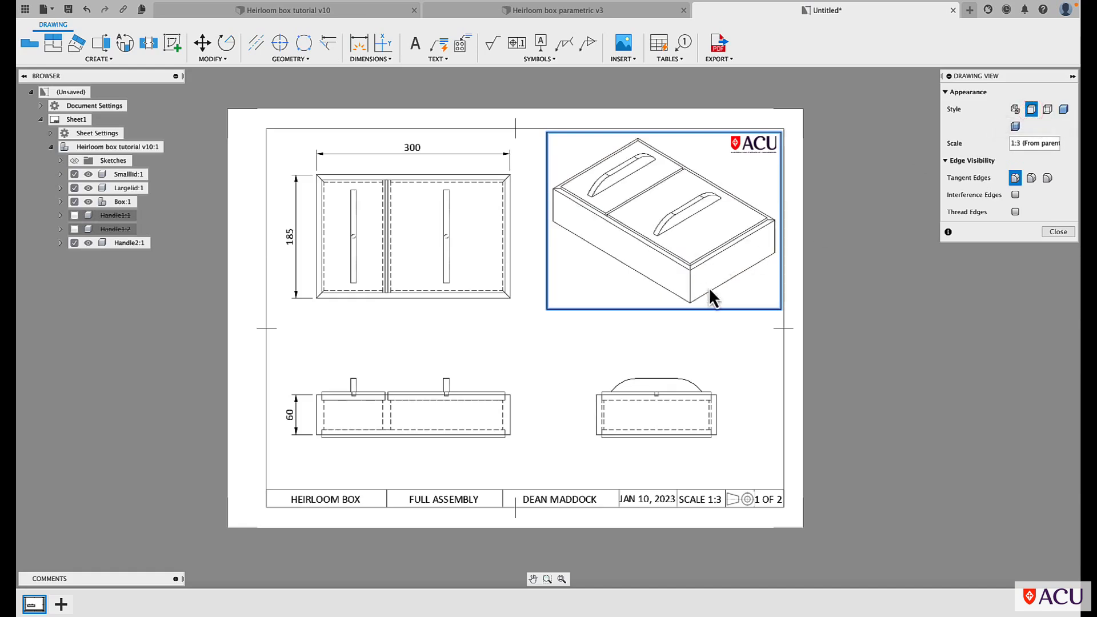
{"action": "left_click", "coordinate": [1059, 232]}
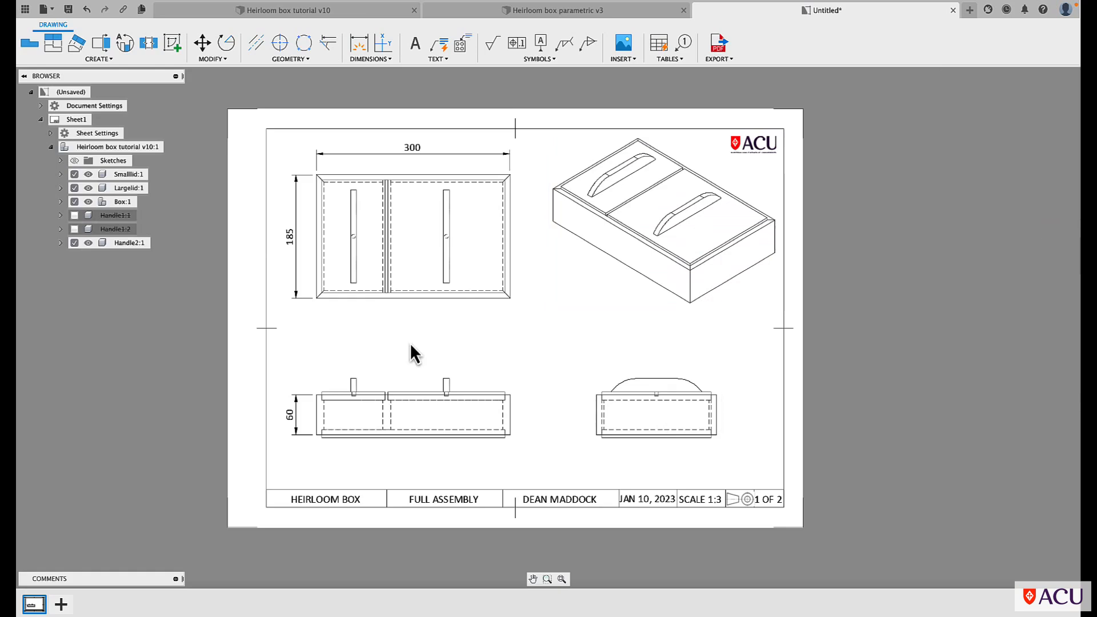